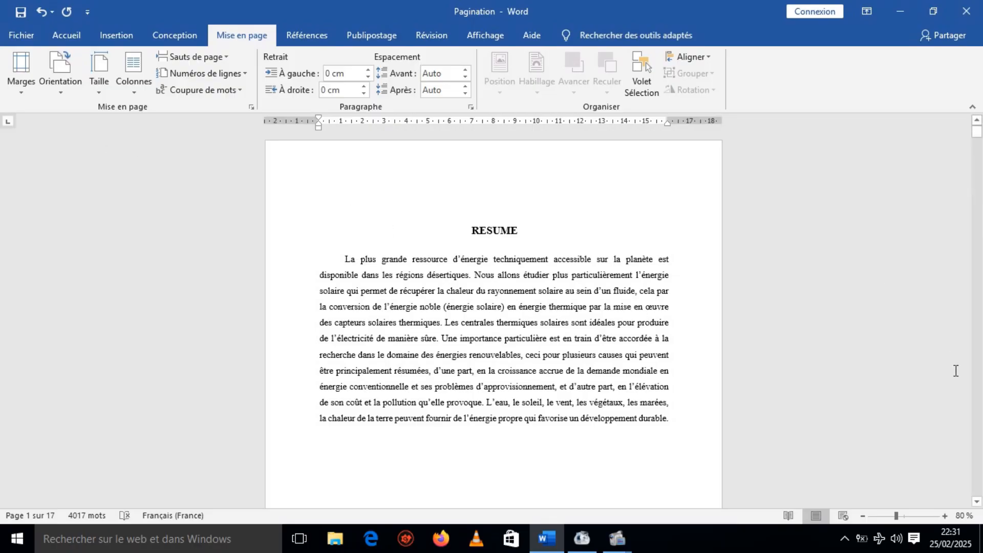
Insert a next-page section break at the end of page 2, before the heading "I. GENERALITES SUR LES CENTRALES SOLAIRES".
left_click(976, 502)
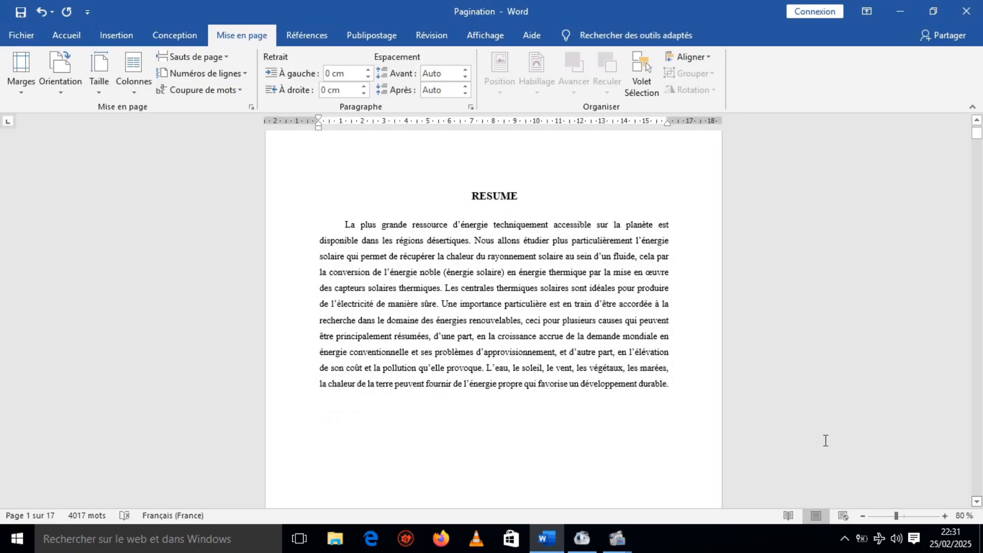
left_click(977, 134)
left_click_drag(977, 134, 978, 149)
left_click_drag(977, 502, 977, 504)
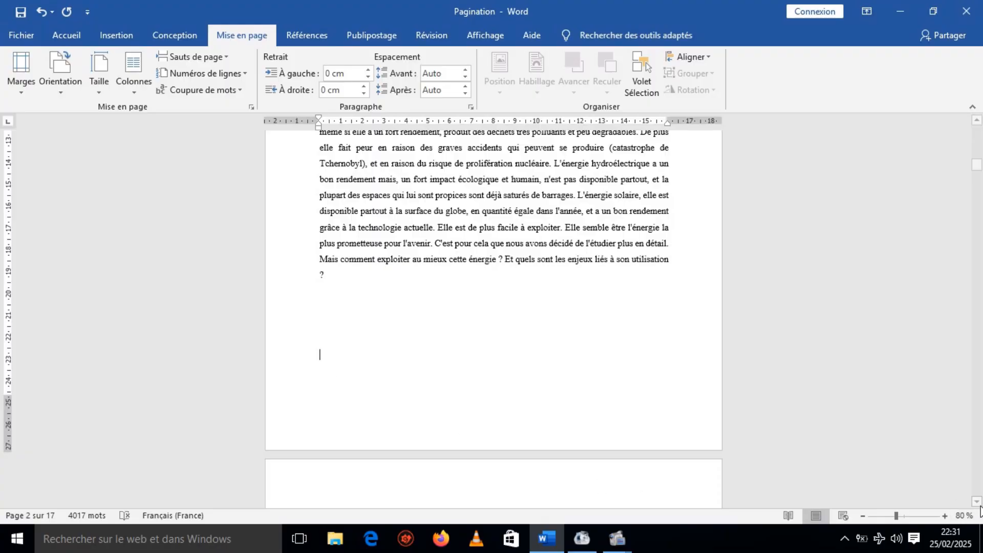
left_click_drag(977, 504, 977, 504)
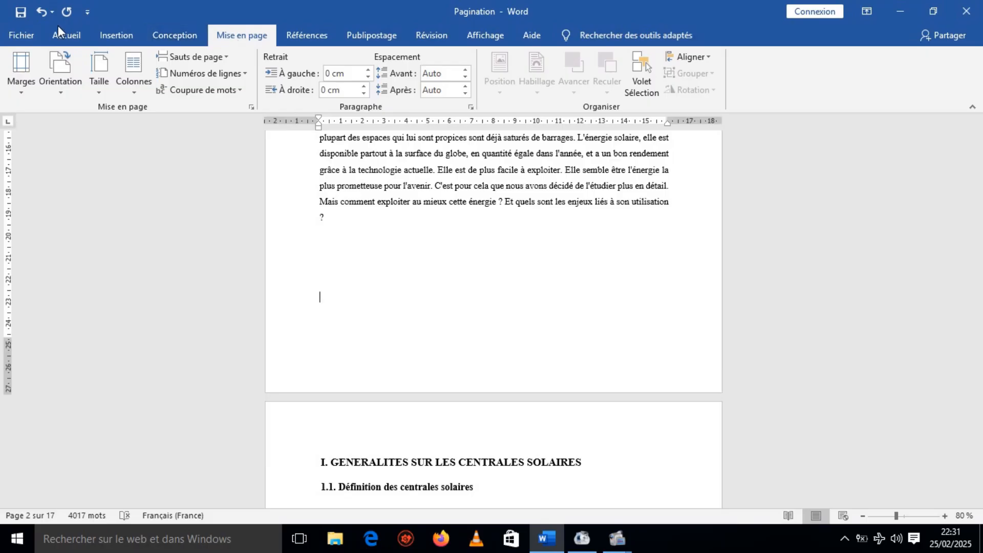
left_click(61, 40)
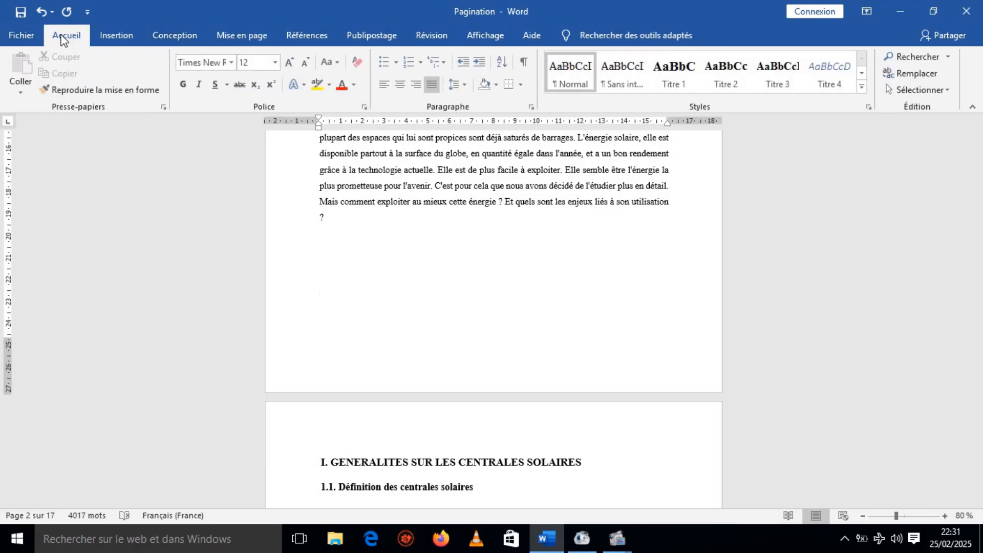
left_click(231, 38)
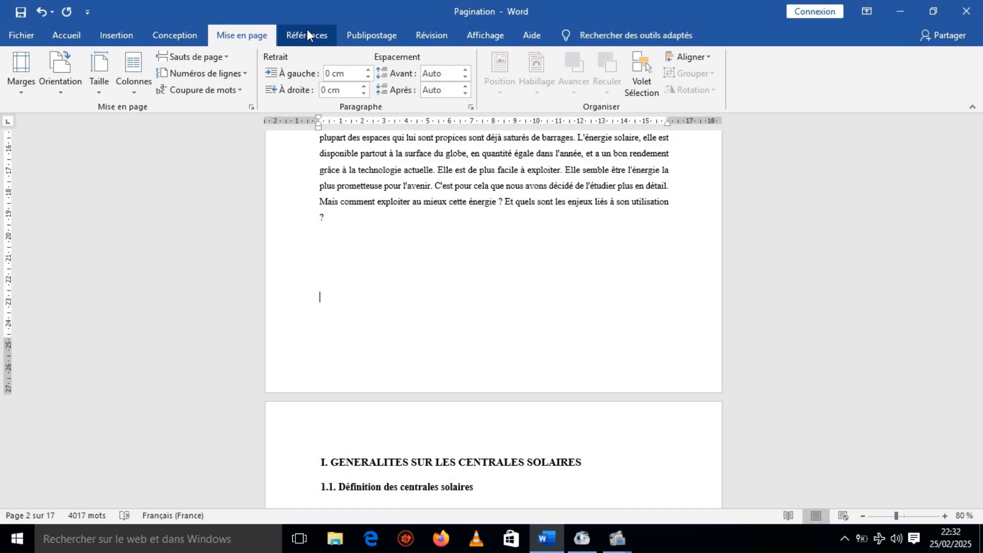
left_click(283, 34)
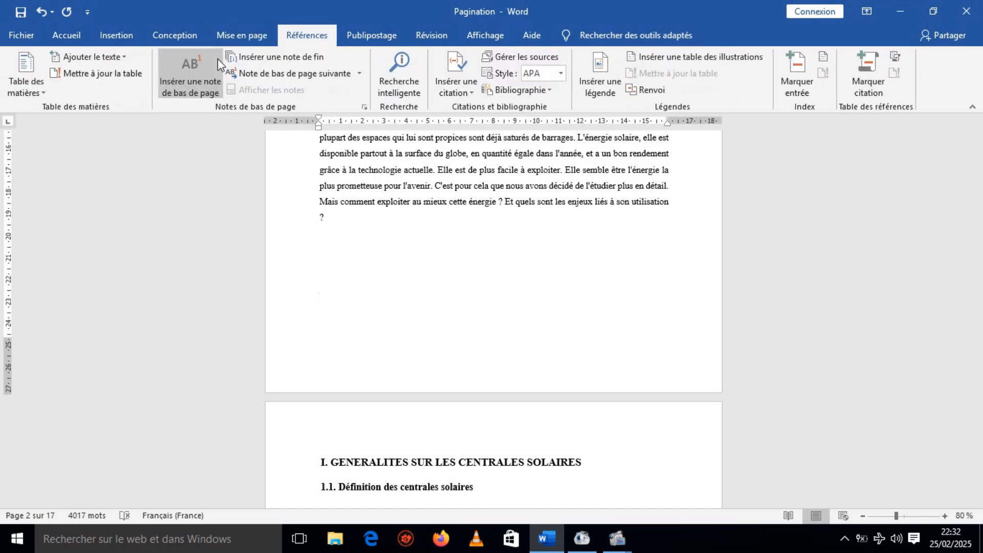
left_click(243, 35)
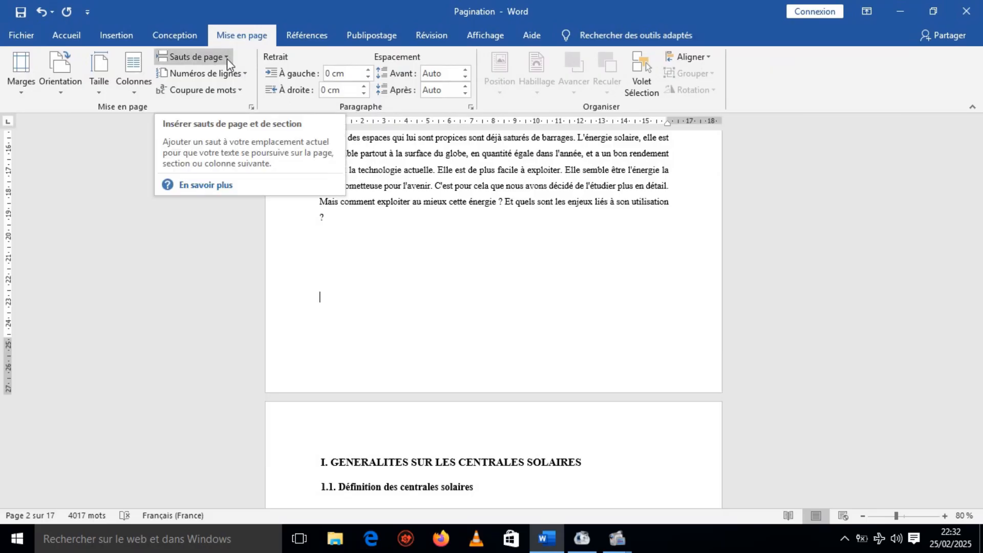
left_click(226, 59)
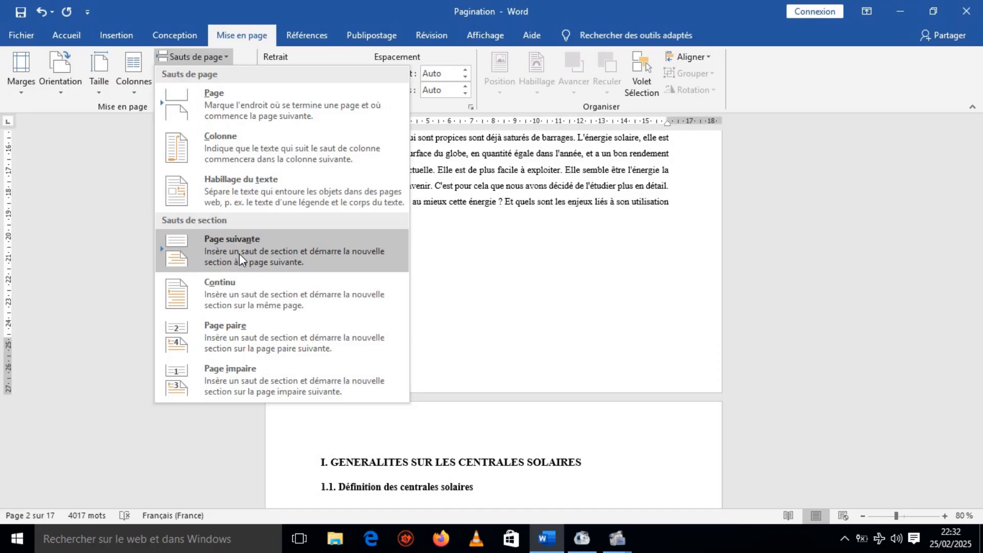
left_click(239, 253)
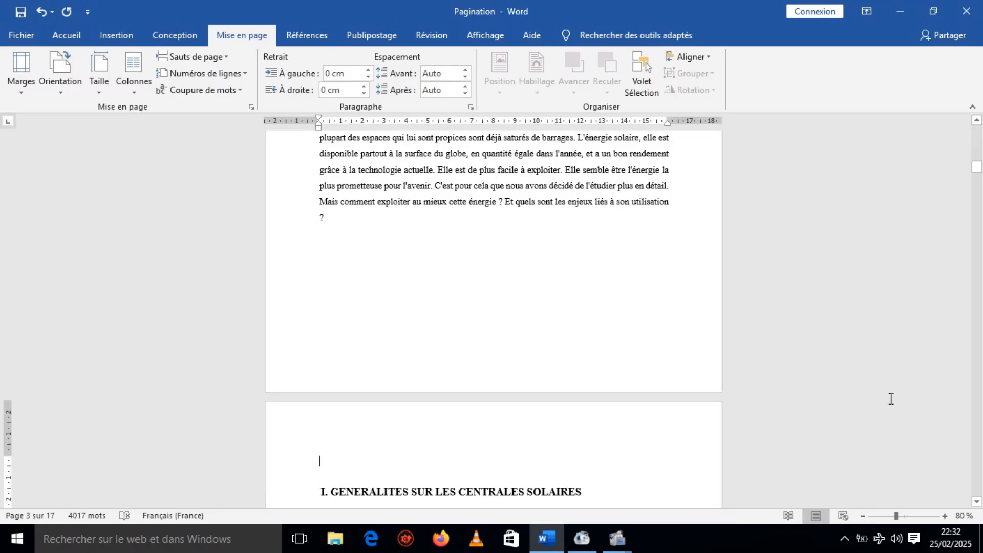
Format the page numbers of the first section, beginning at the RESUME page, as i, ii, iii, starting from i.
left_click_drag(976, 176, 976, 133)
left_click(367, 205)
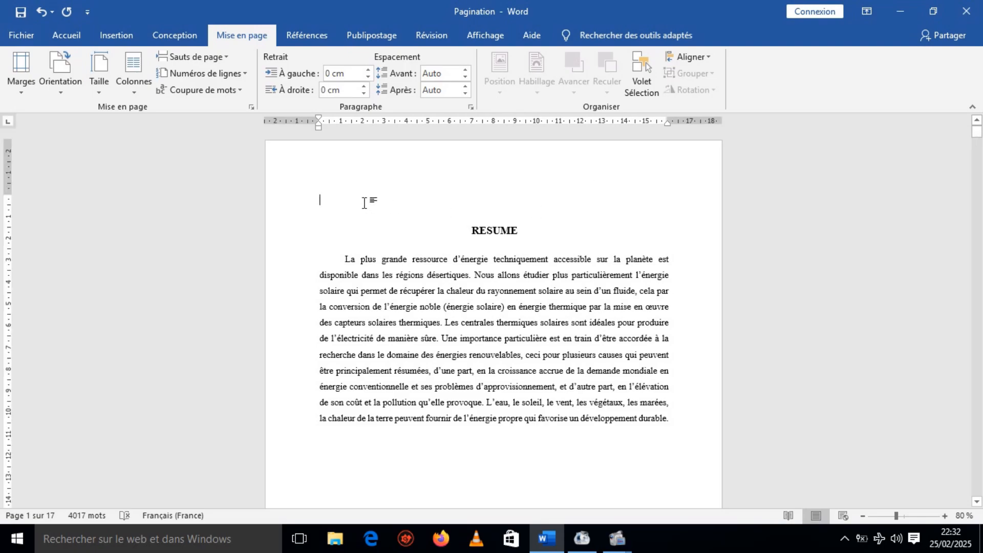
left_click(120, 35)
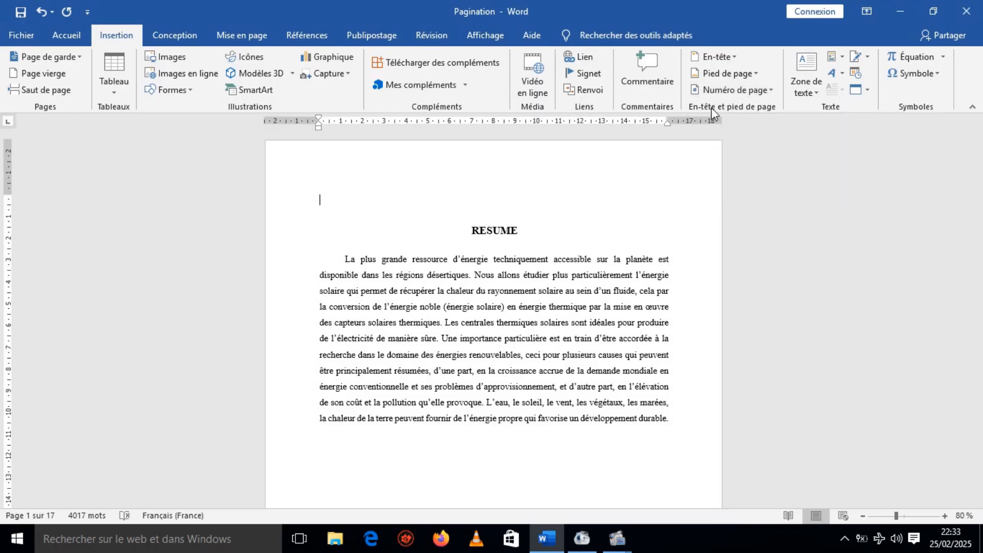
left_click(767, 90)
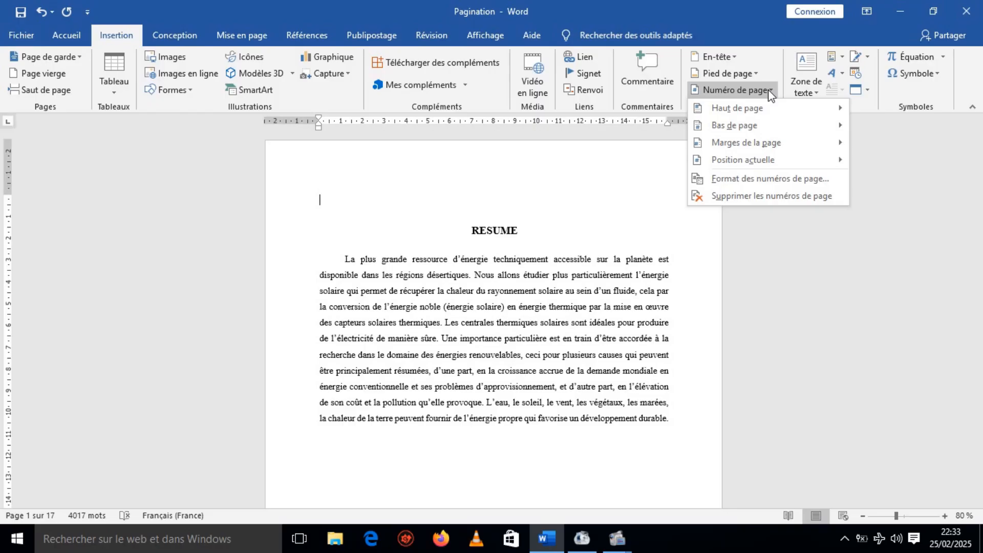
left_click(744, 180)
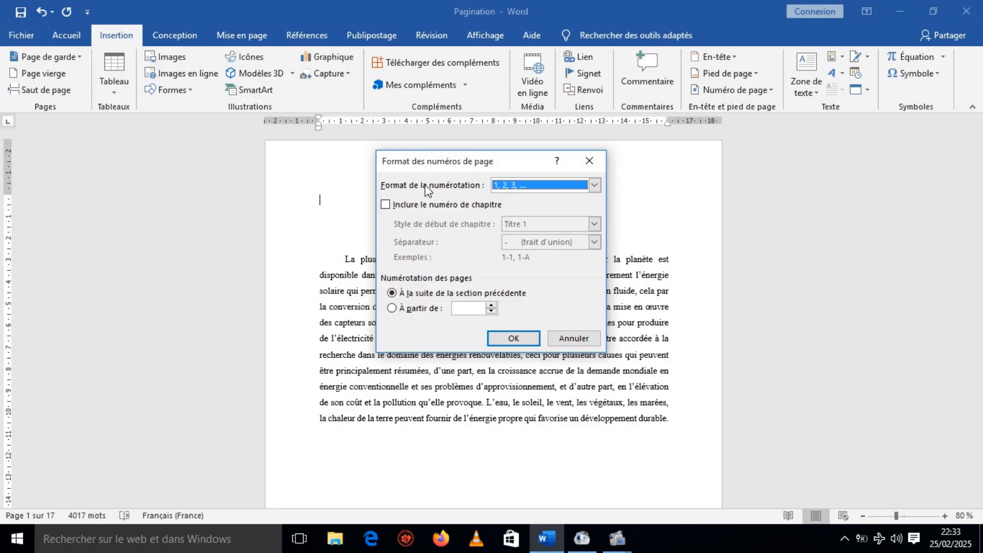
left_click(594, 185)
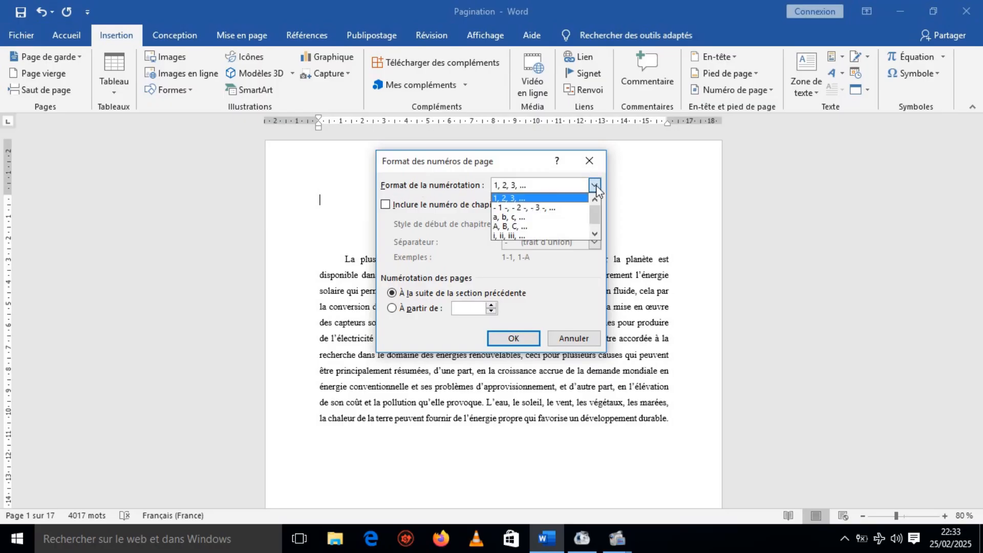
left_click(531, 235)
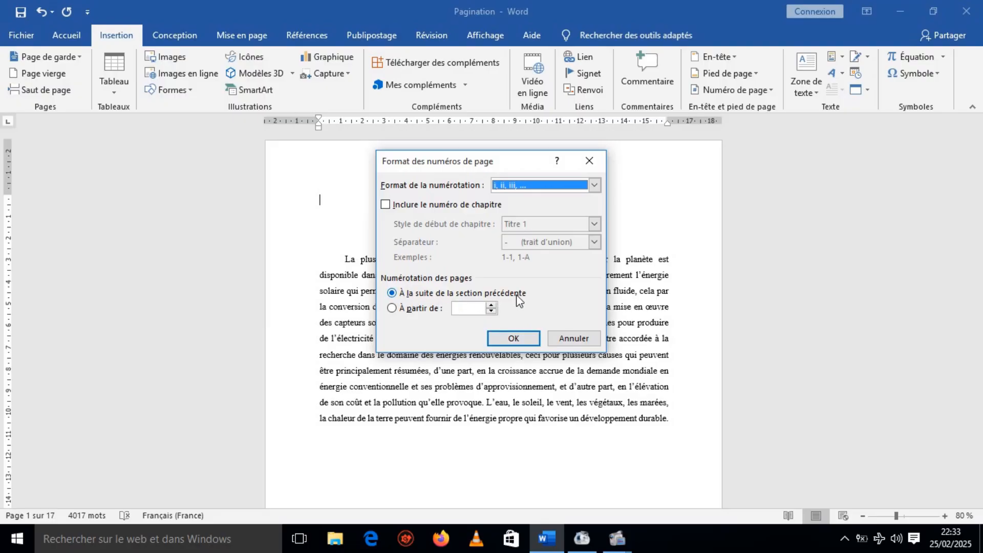
left_click(392, 308)
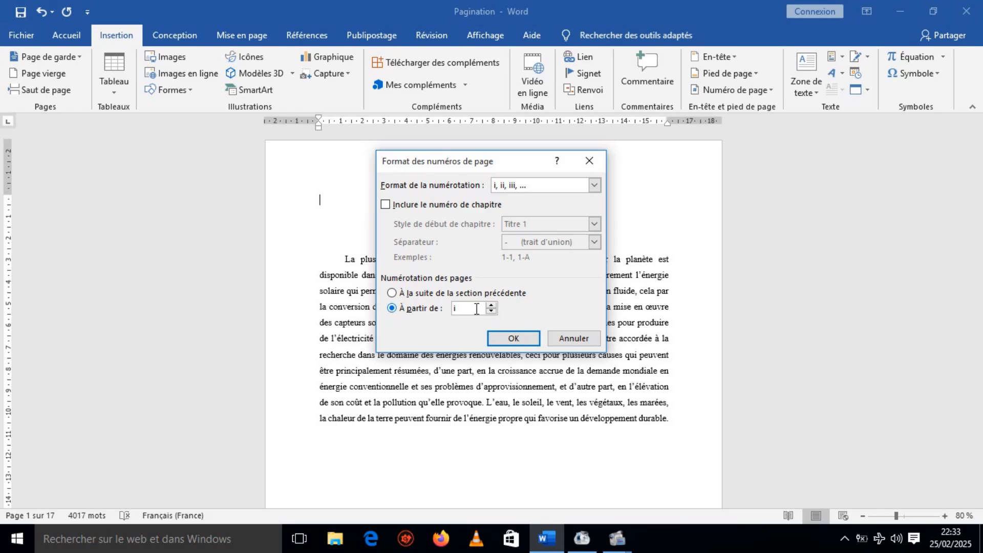
left_click(514, 338)
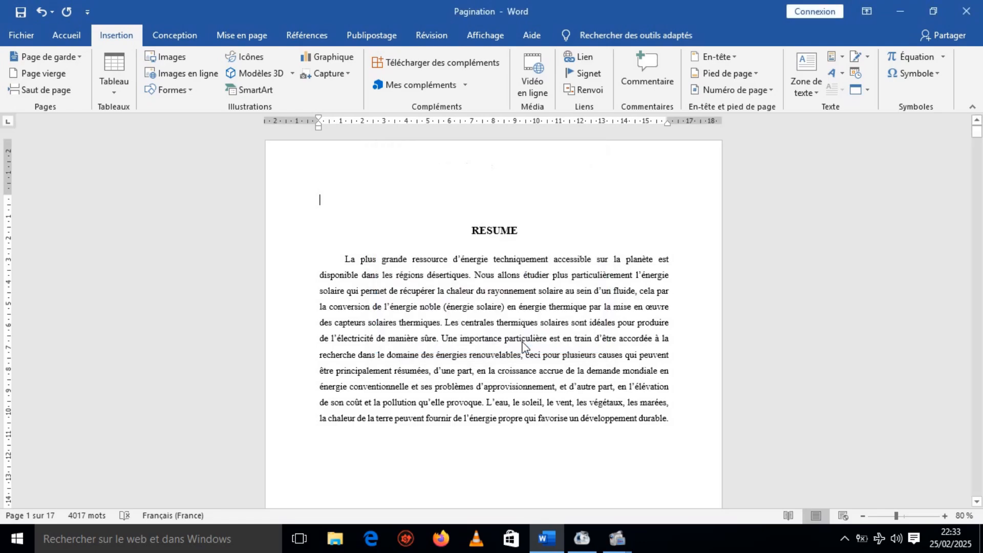
Apply the 1, 2, 3 page number format, continuing from the previous section, to the section starting with "I. GENERALITES SUR LES CENTRALES SOLAIRES".
left_click(977, 502)
left_click_drag(977, 503, 977, 504)
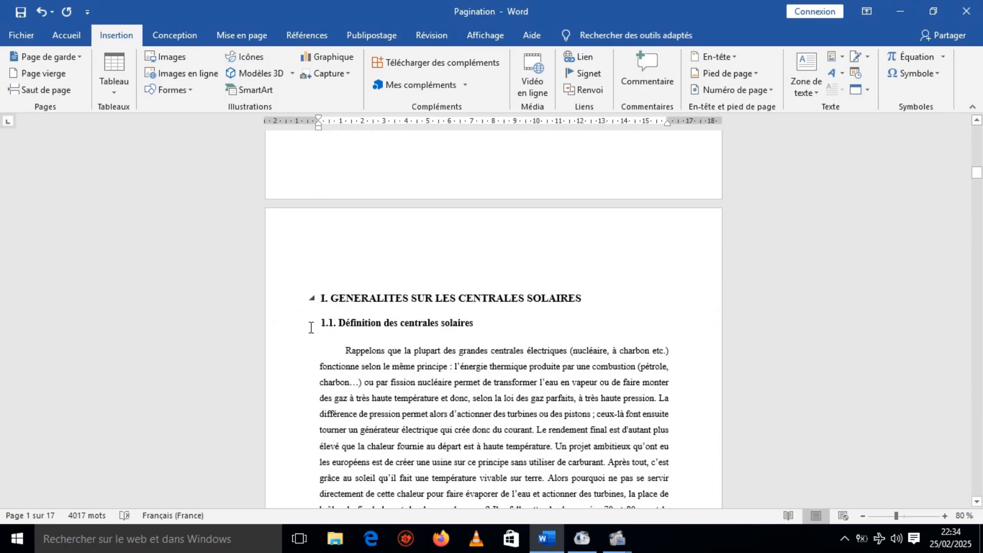
left_click(336, 282)
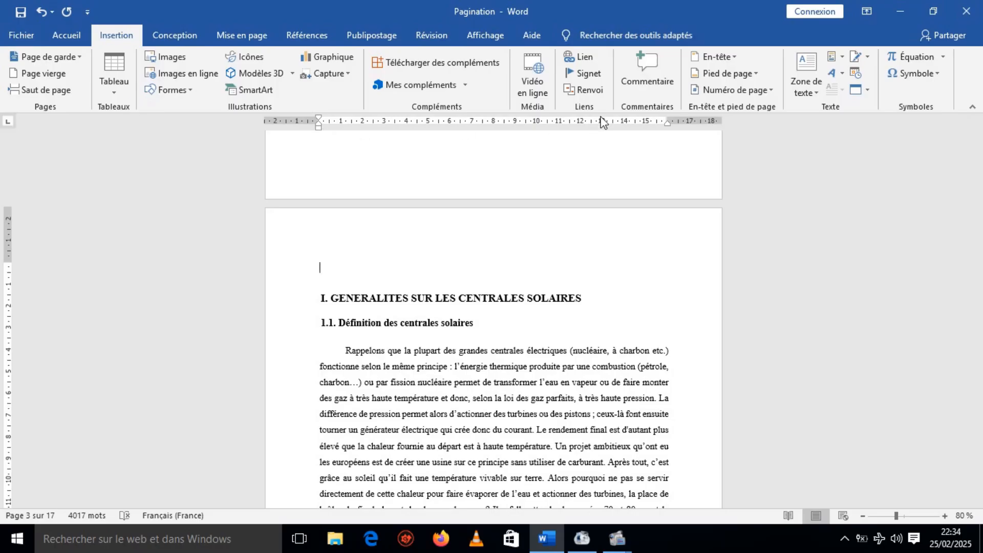
left_click(770, 92)
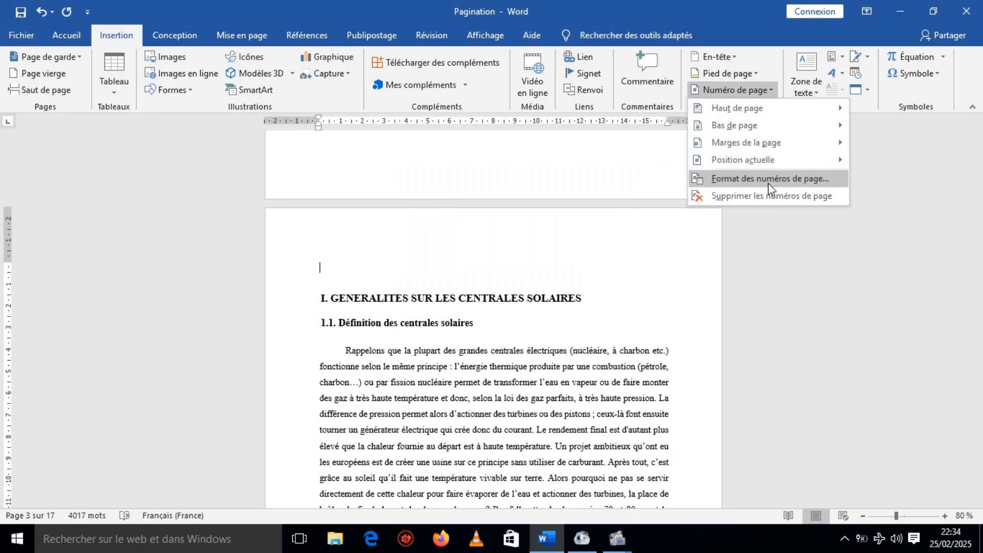
left_click(770, 182)
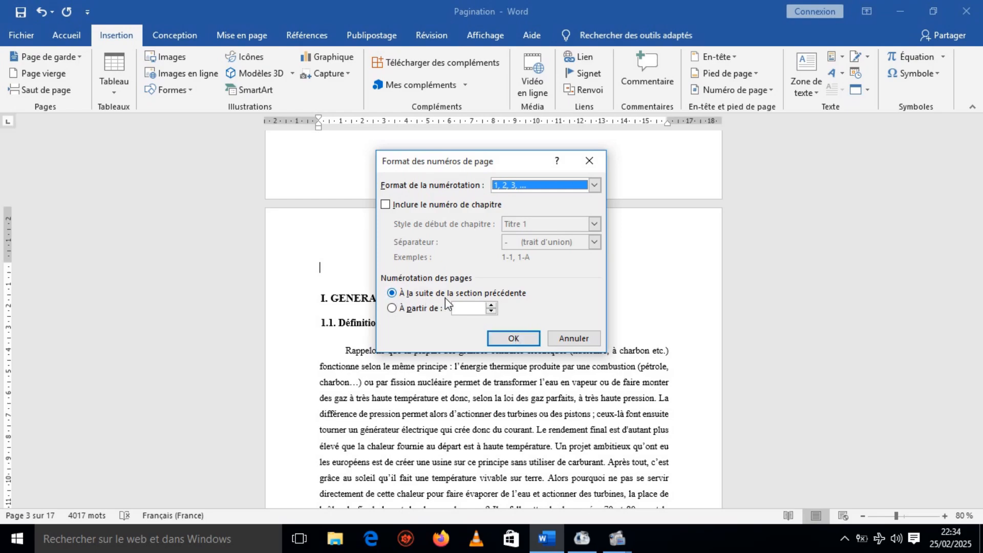
left_click(515, 340)
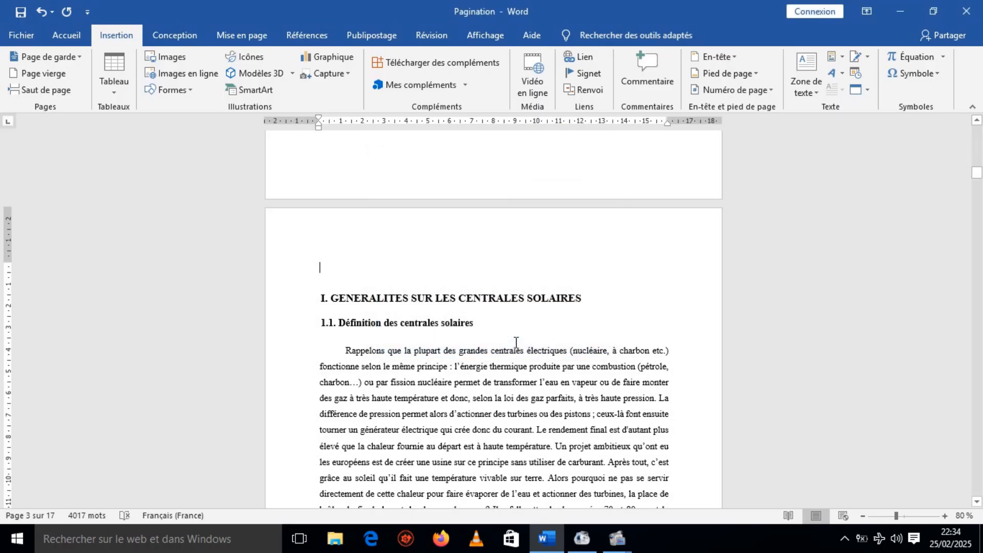
Insert right-aligned page numbers at the bottom of the pages with the "Numéro normal 3" style and return to the body text.
left_click(769, 91)
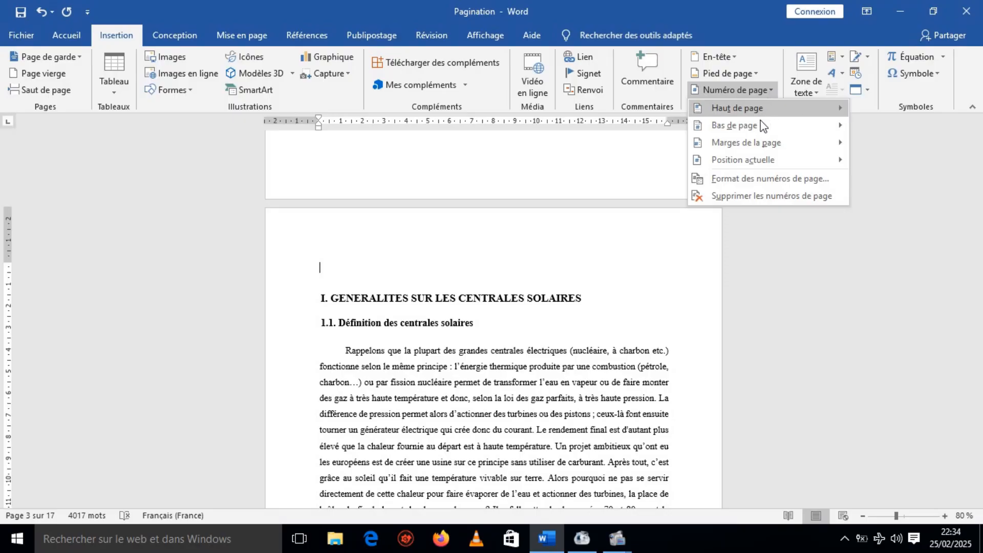
mouse_move(711, 130)
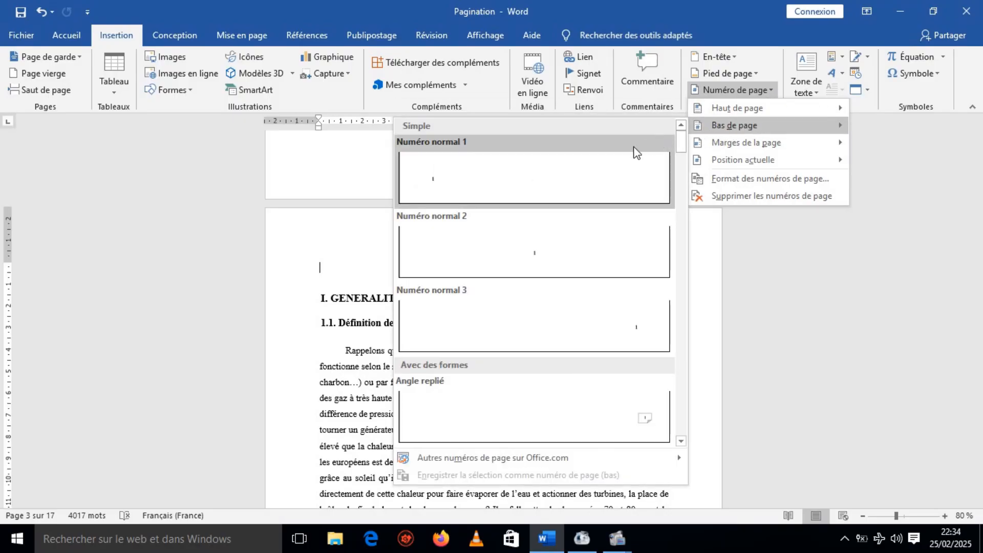
left_click(643, 336)
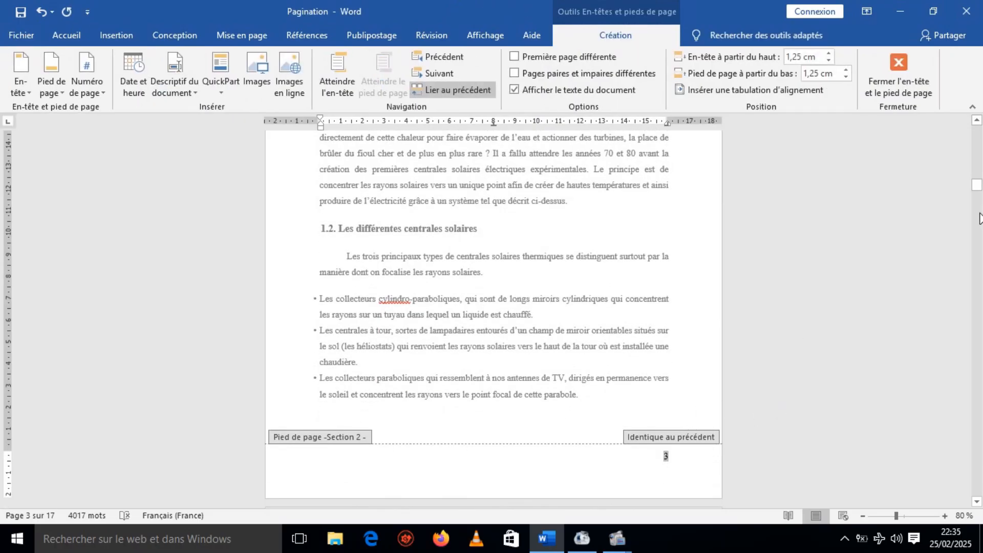
left_click_drag(978, 191, 978, 135)
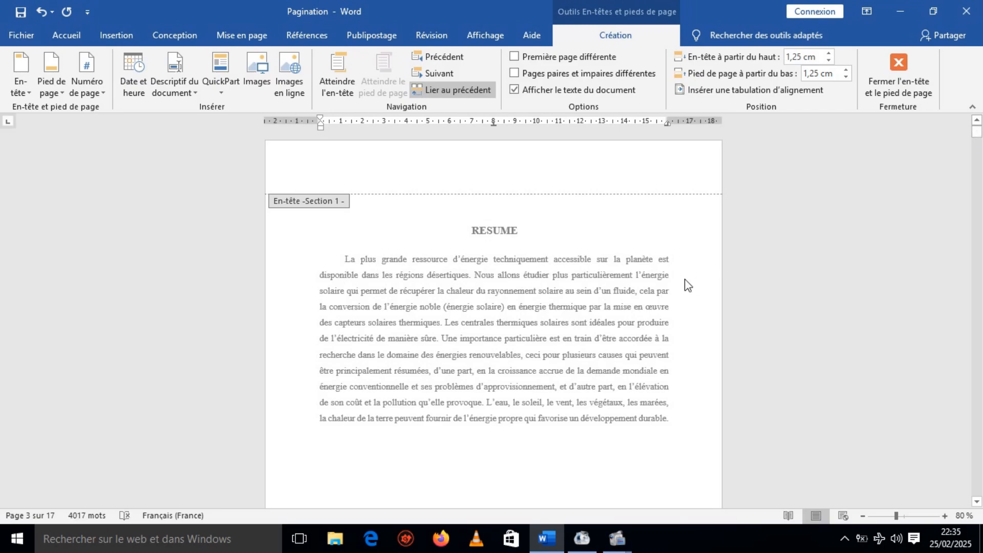
double_click(684, 279)
Check the footer page numbers on the first three pages, across the transition between the two sections.
left_click(977, 501)
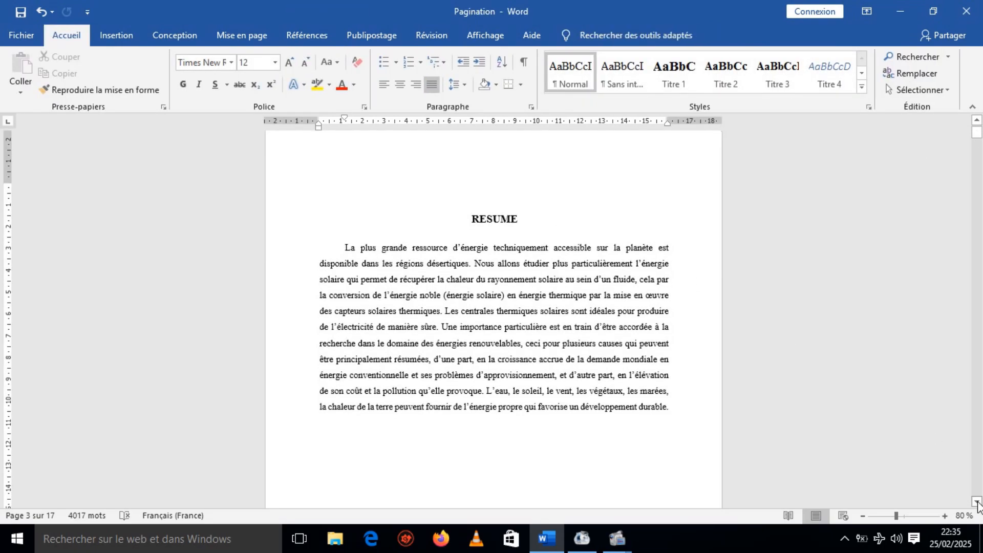
left_click_drag(976, 502, 976, 502)
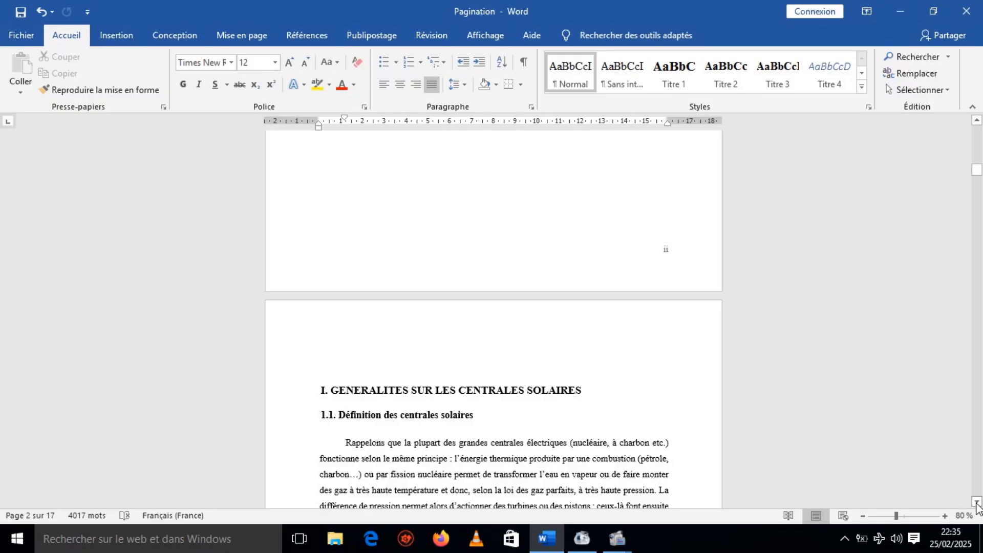
left_click_drag(977, 502, 977, 502)
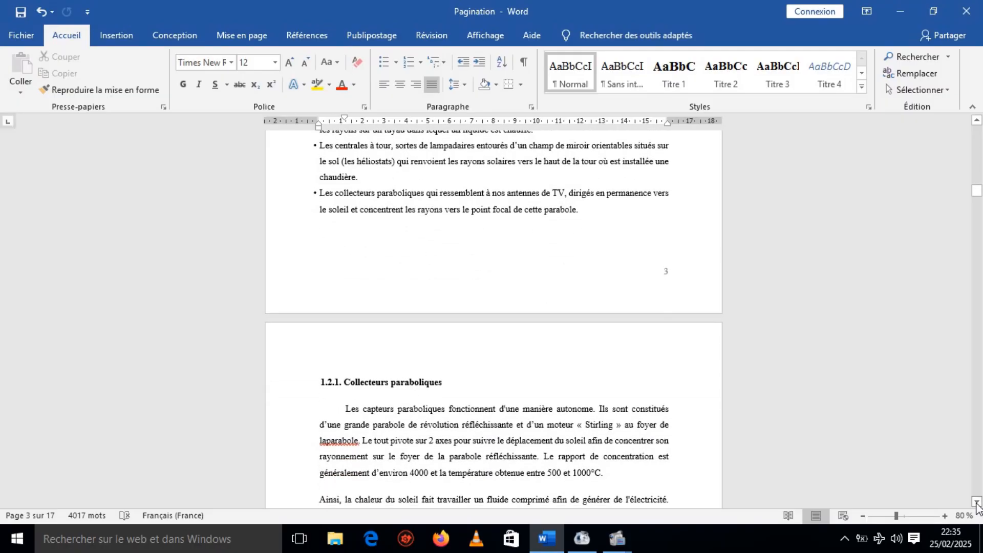
left_click_drag(976, 125, 976, 120)
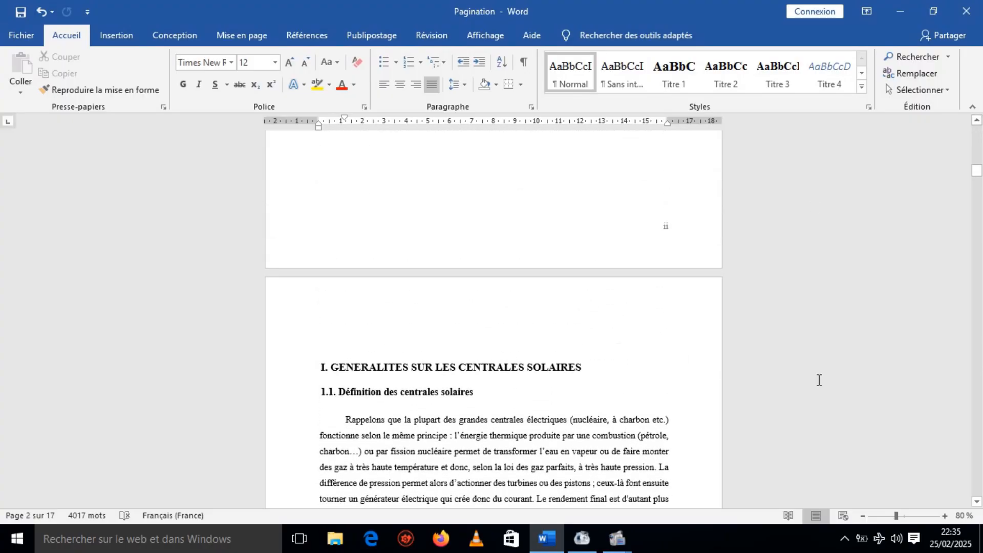
left_click(977, 502)
left_click_drag(978, 503, 979, 503)
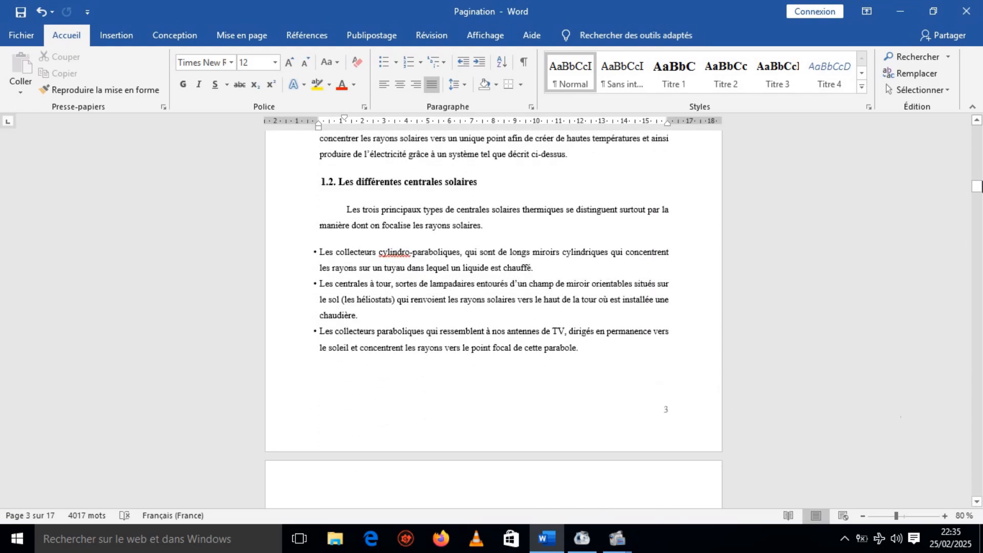
left_click_drag(975, 124, 975, 124)
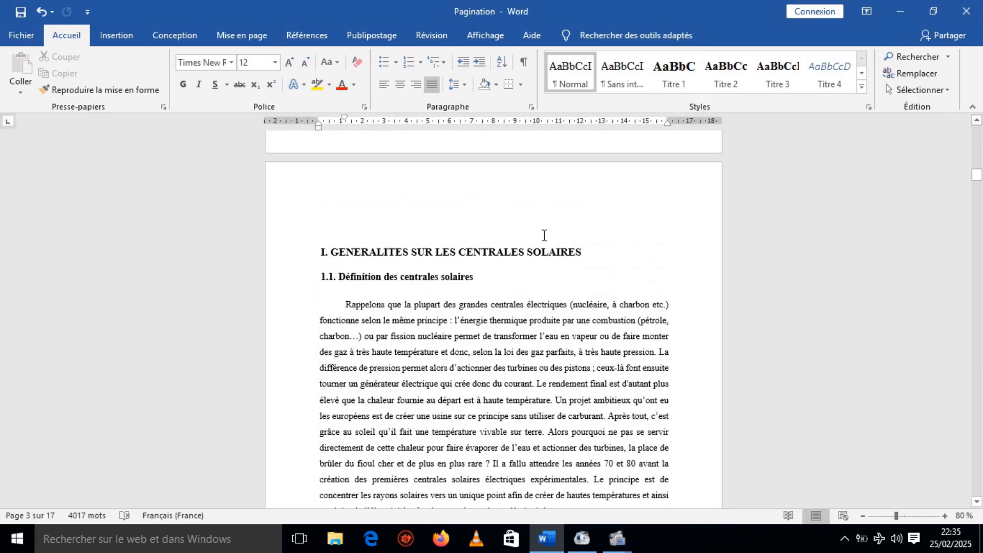
Restart the page numbering at 1 in the section beginning with "I. GENERALITES SUR LES CENTRALES SOLAIRES", keeping the 1, 2, 3 format.
left_click(394, 215)
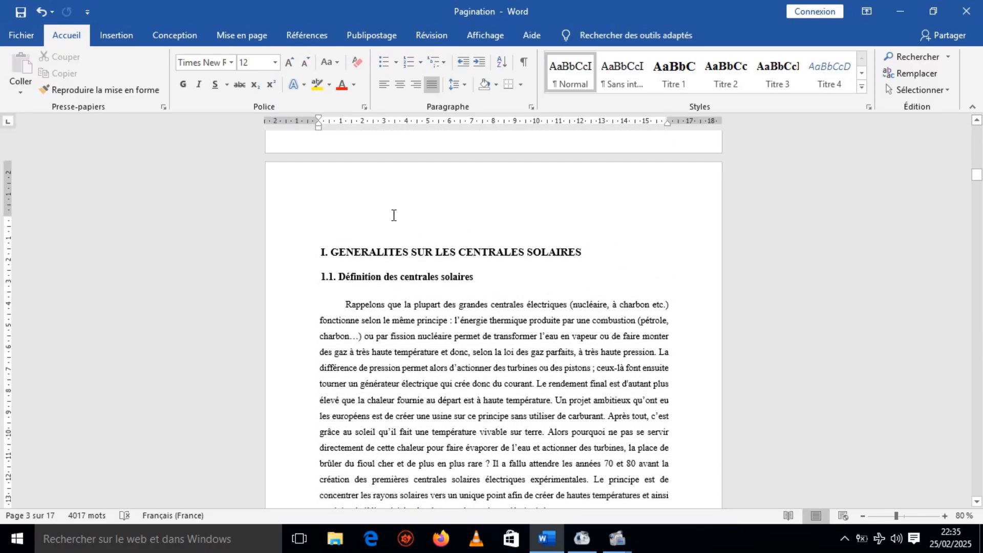
left_click(118, 36)
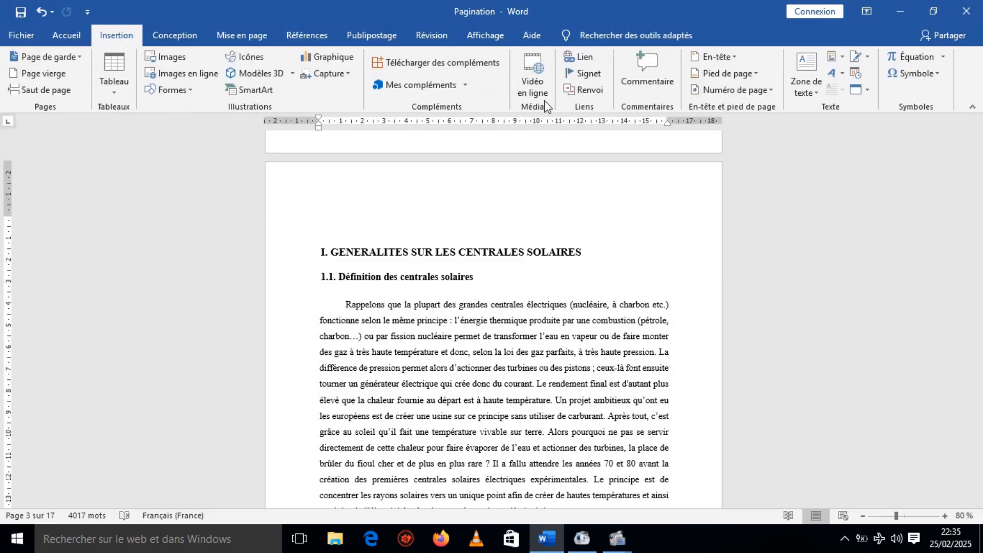
left_click(768, 90)
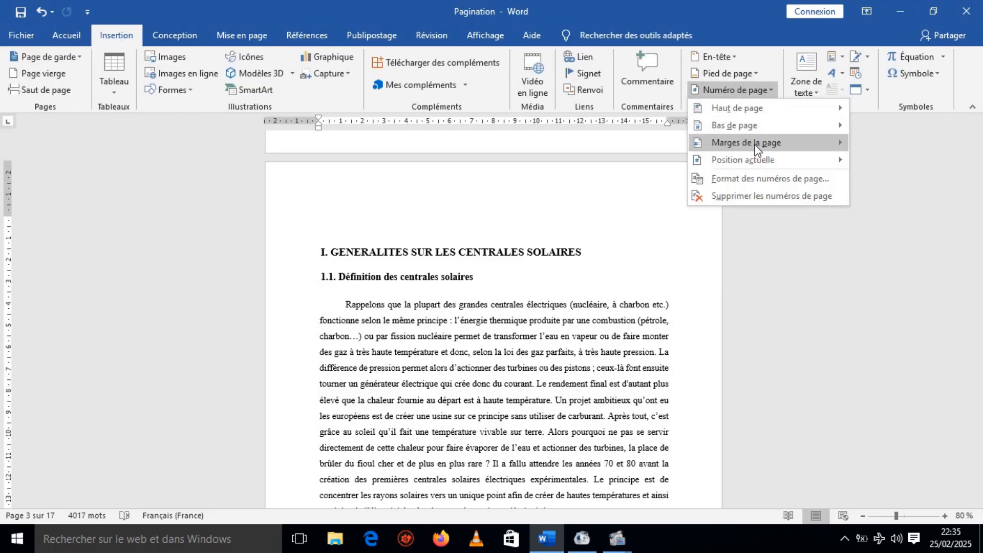
left_click(744, 179)
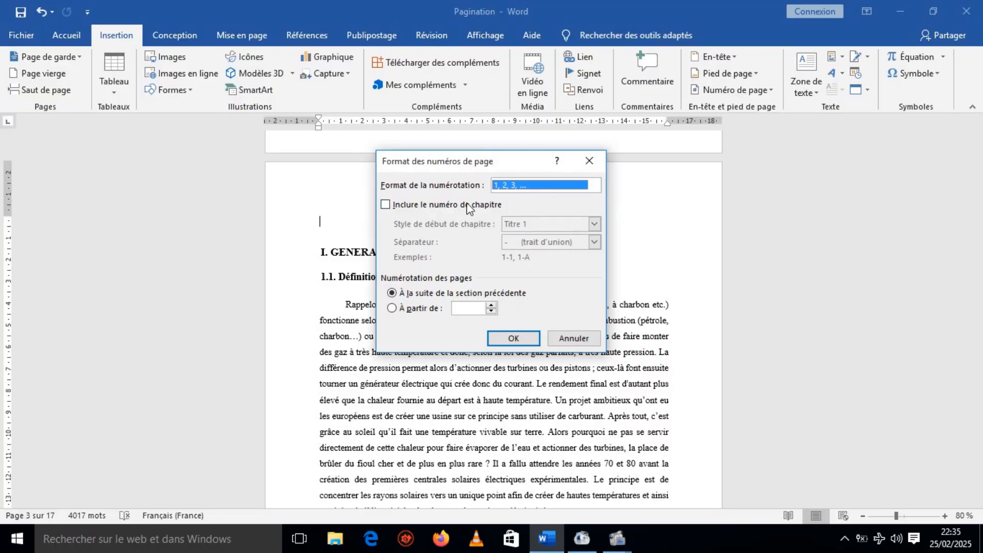
left_click(392, 308)
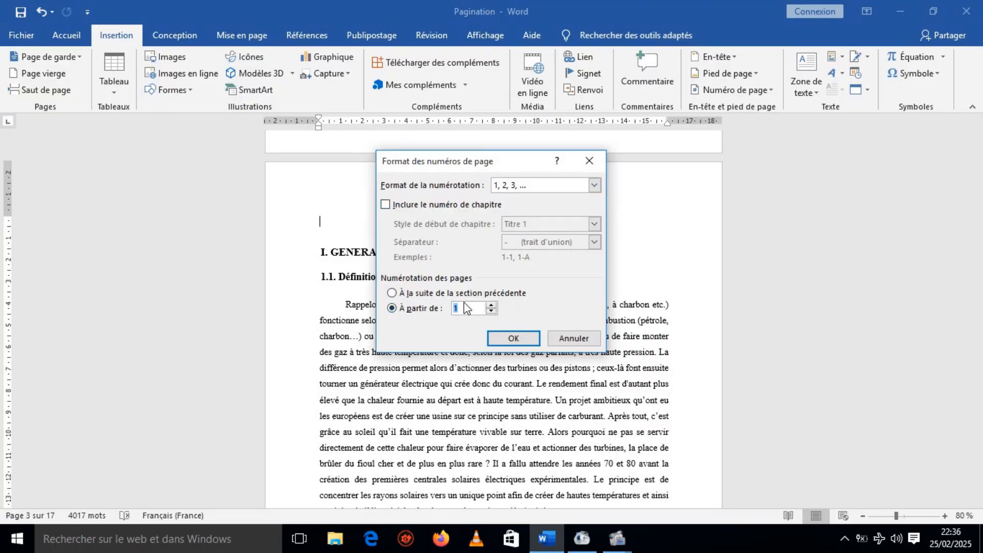
left_click(512, 339)
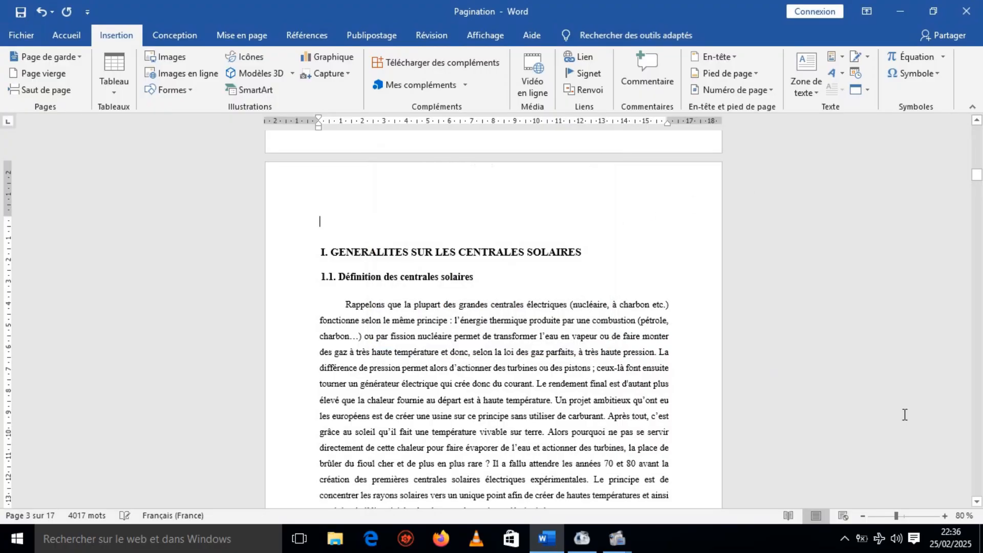
Check the footer page number on the first chapter page and go back to the RESUME page.
left_click(977, 502)
left_click_drag(977, 503, 977, 503)
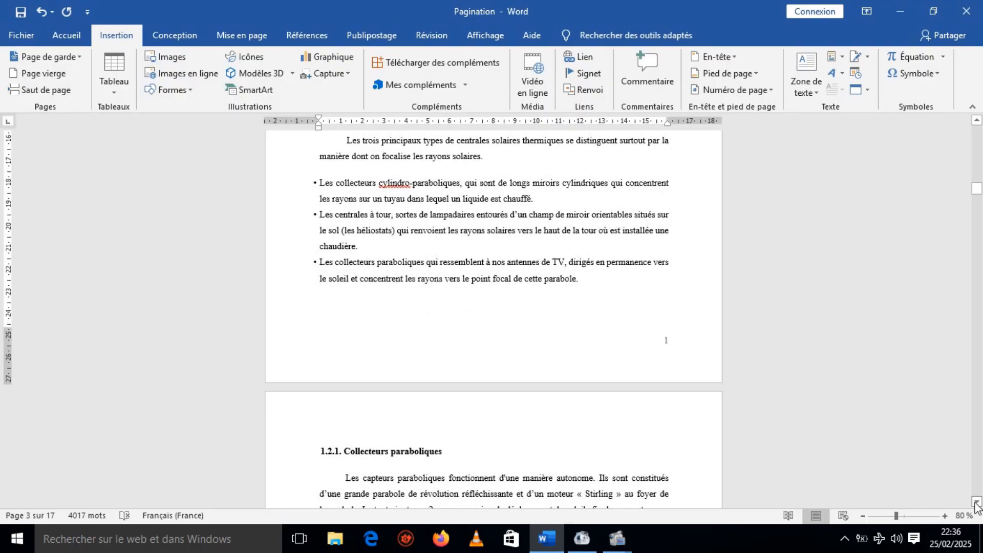
left_click_drag(977, 503, 977, 503)
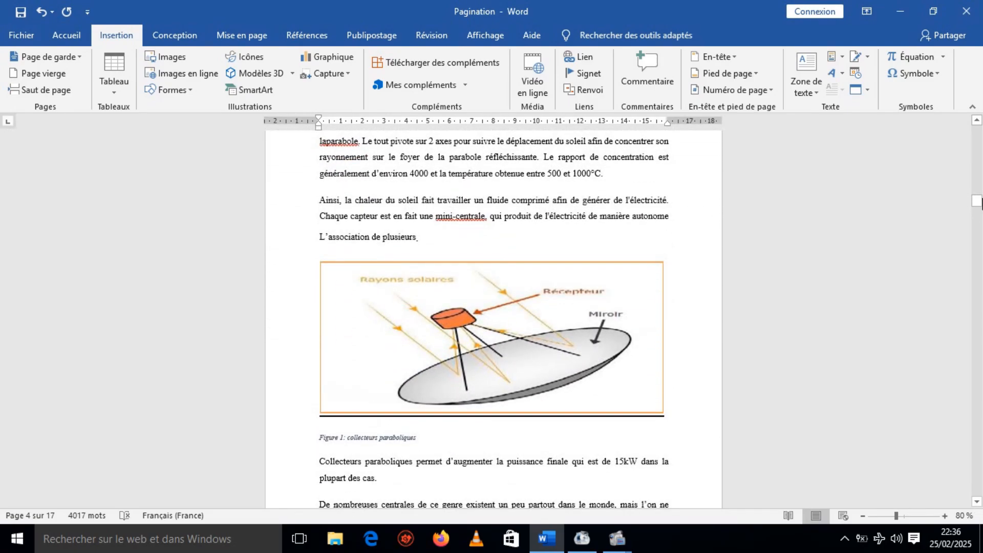
left_click_drag(977, 203, 977, 134)
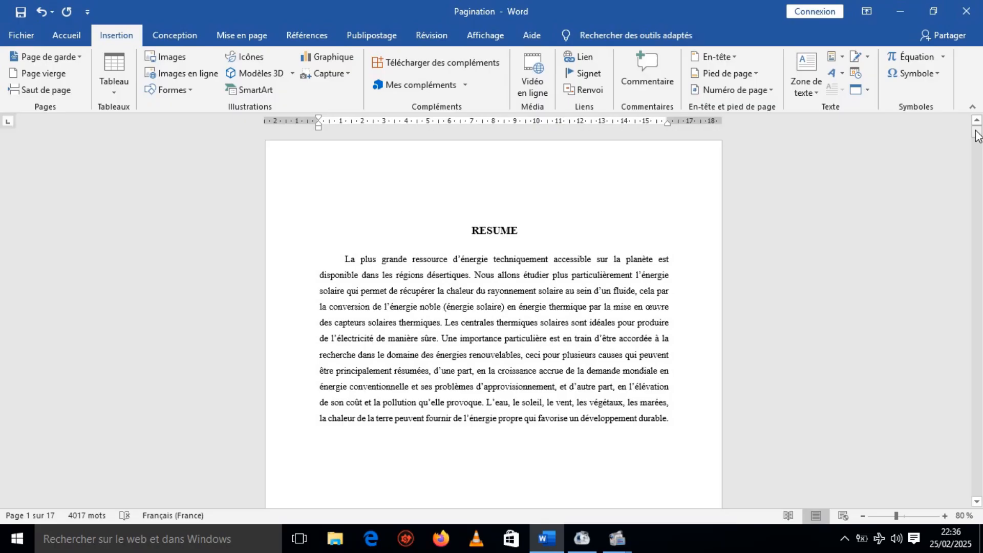
mouse_move(977, 136)
left_mouse_down()
mouse_move(977, 159)
mouse_move(975, 134)
left_mouse_up()
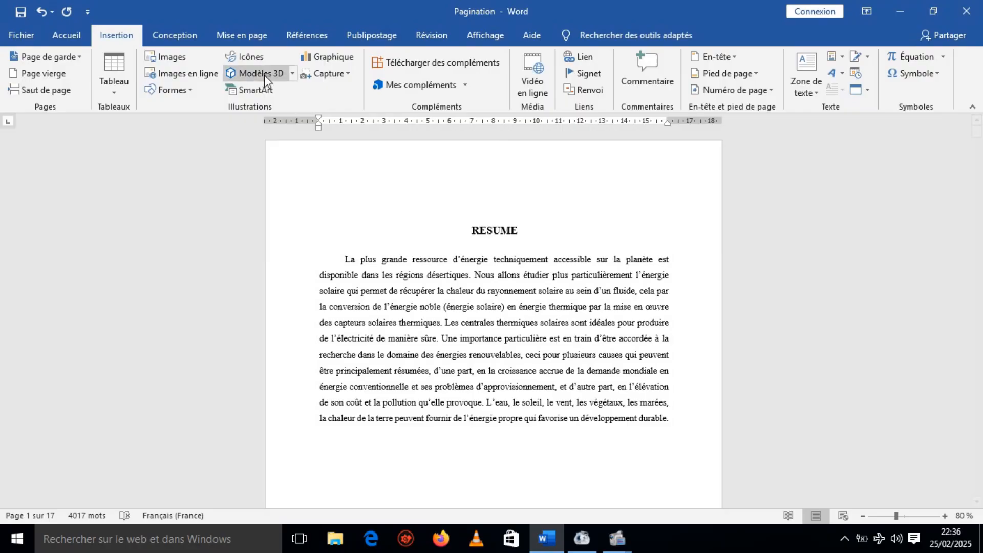
Display the formatting marks and locate the section break at the end of the INTRODUCTION page.
left_click(68, 40)
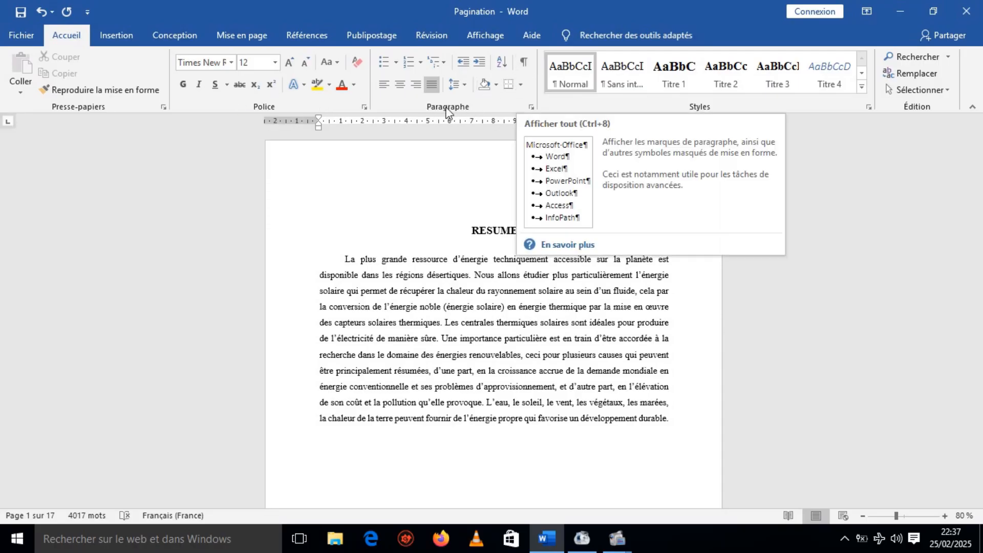
left_click(524, 62)
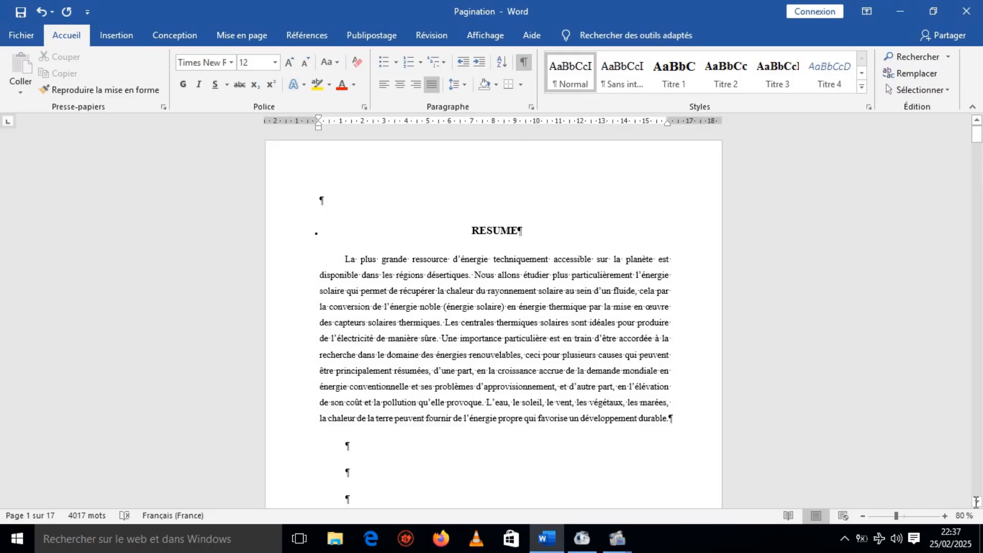
scroll(976, 504, "down", 5)
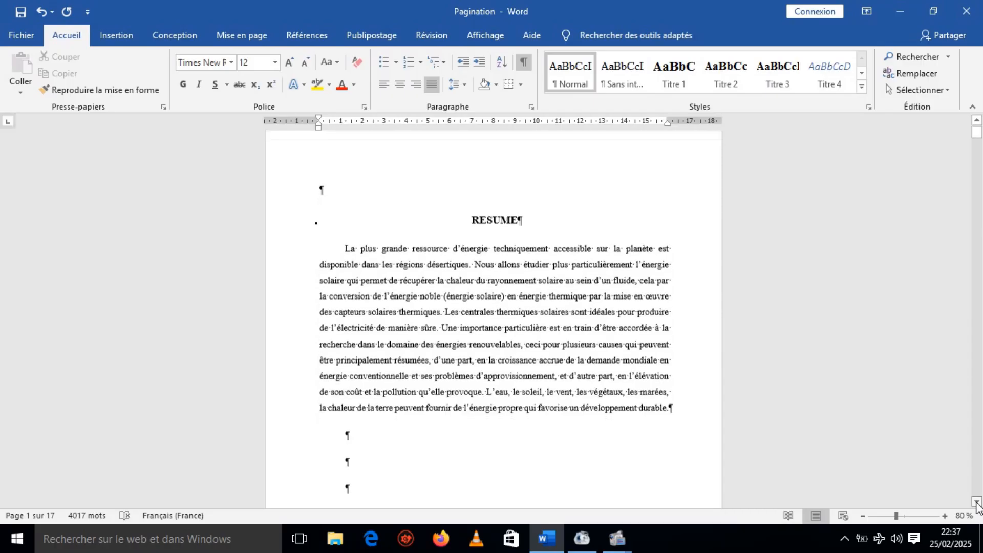
scroll(976, 504, "down", 2)
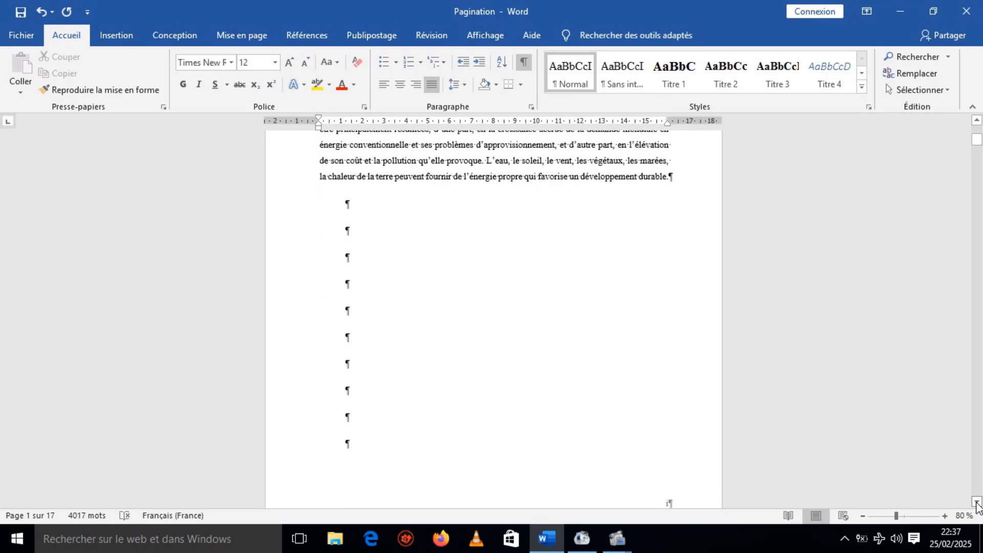
scroll(976, 504, "down", 4)
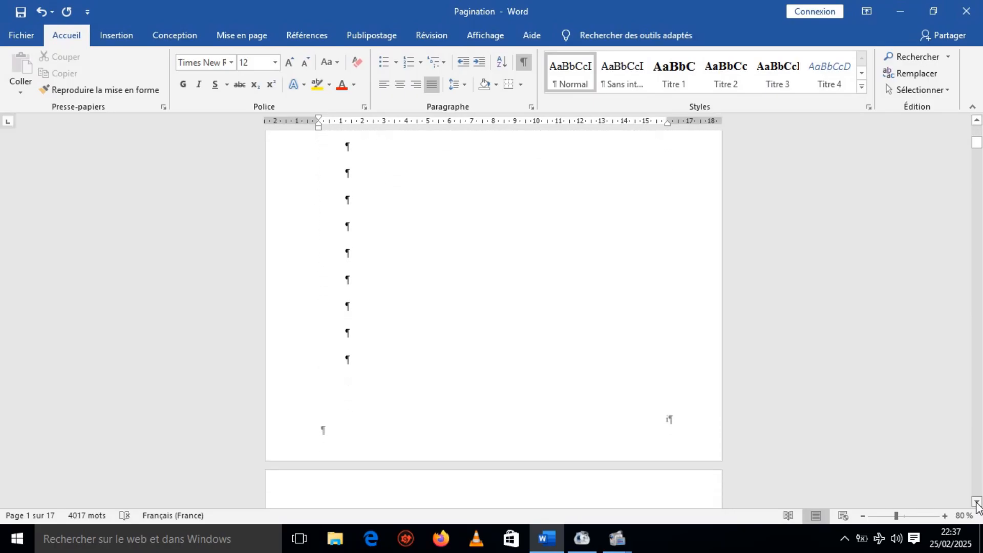
left_click(976, 501)
scroll(976, 505, "down", 3)
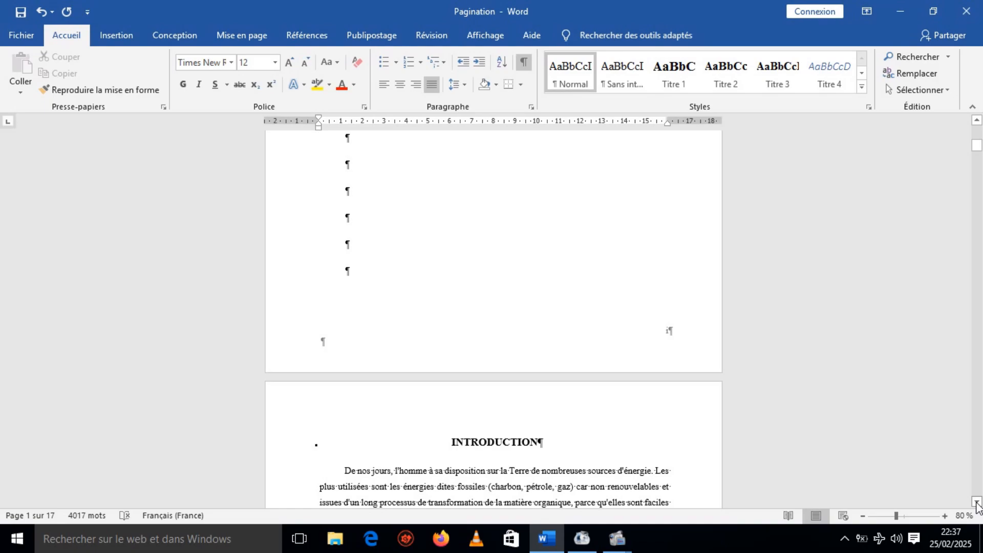
scroll(976, 504, "down", 6)
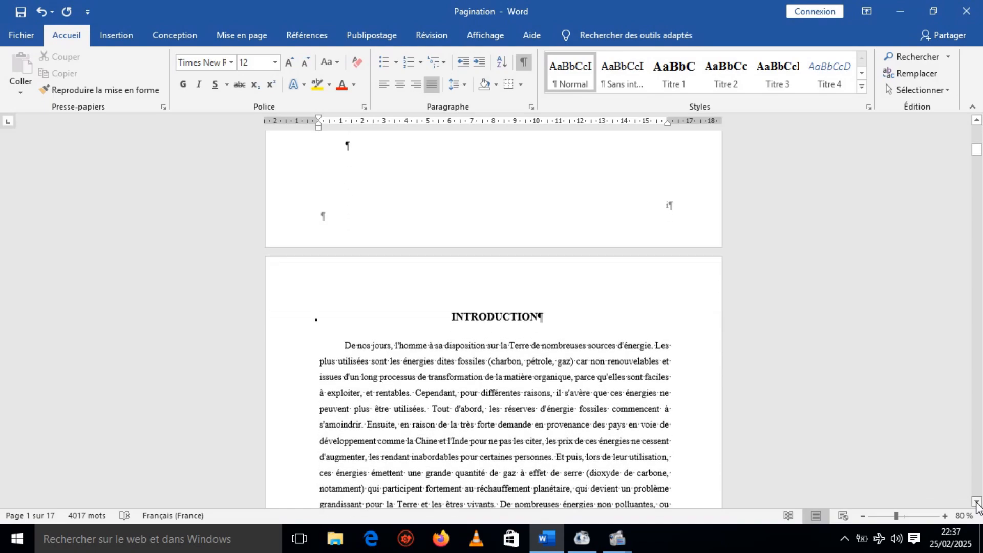
scroll(976, 504, "down", 2)
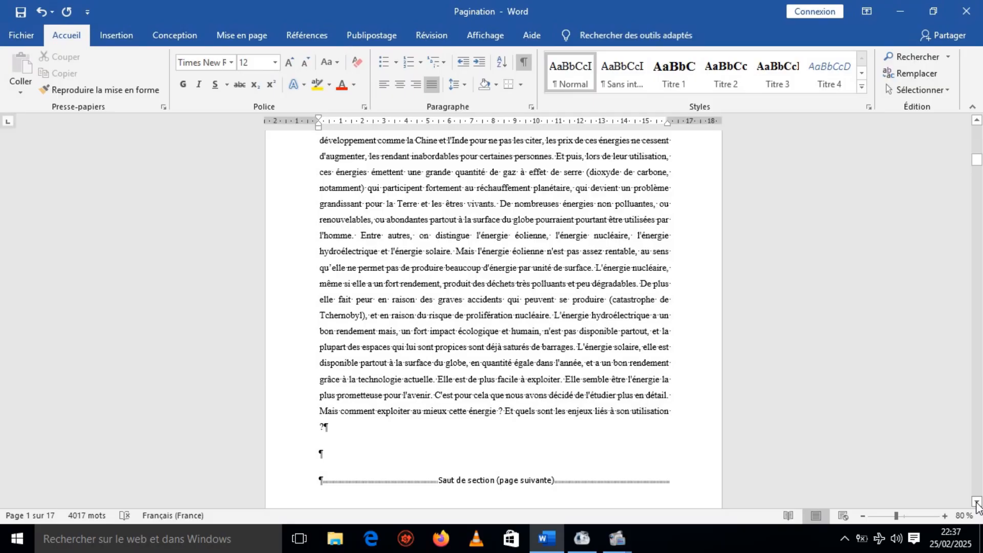
scroll(976, 504, "down", 4)
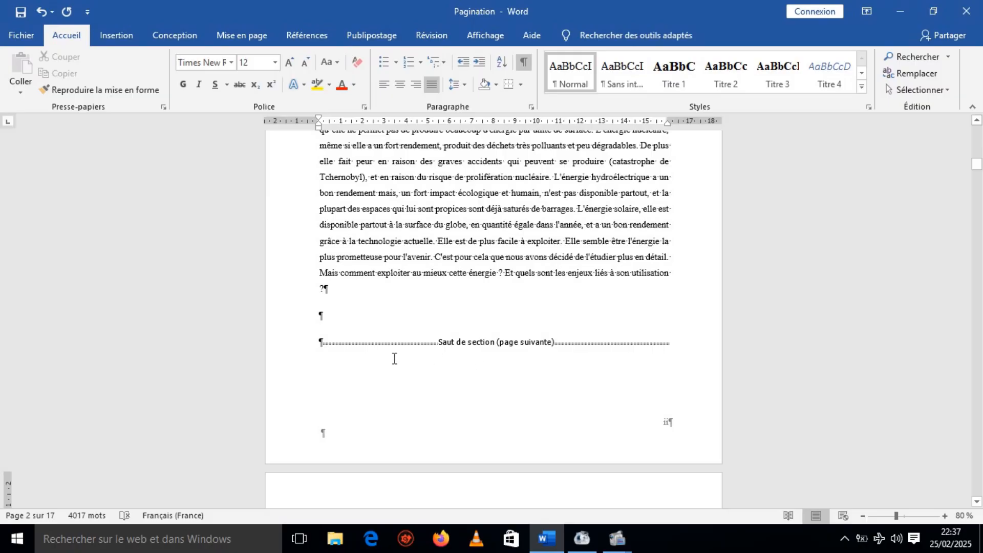
Delete the next-page section break below the last paragraph of the INTRODUCTION.
left_click(319, 342)
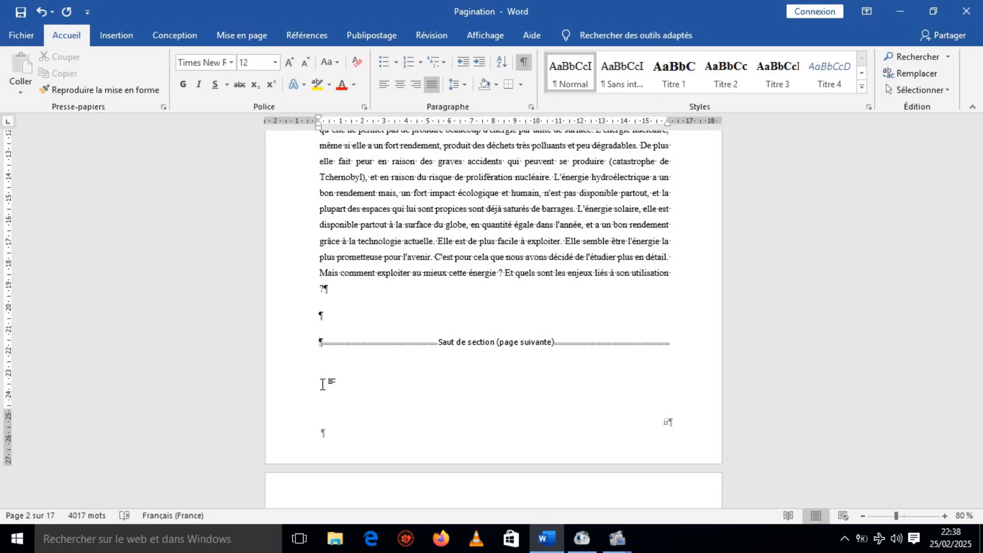
key("shift+Right")
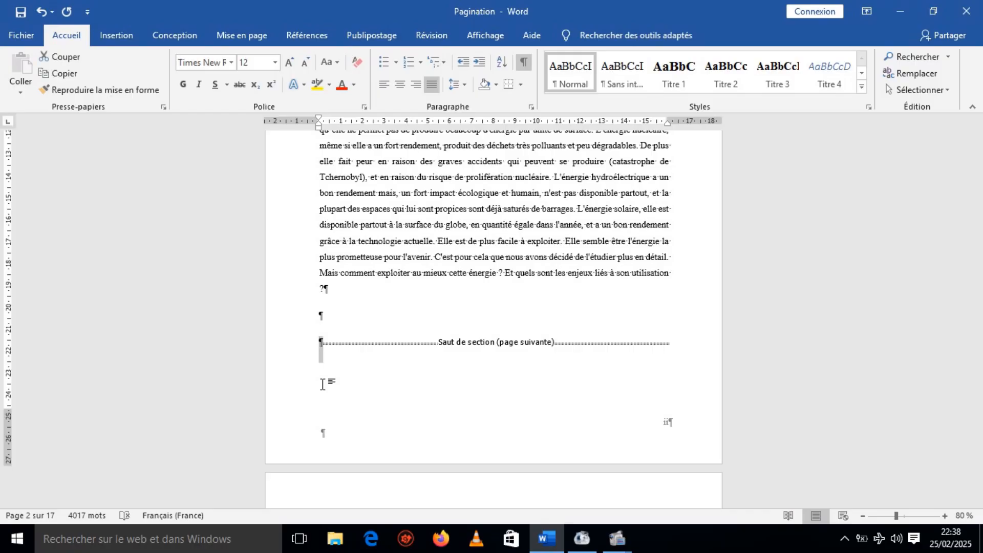
key("shift+Down")
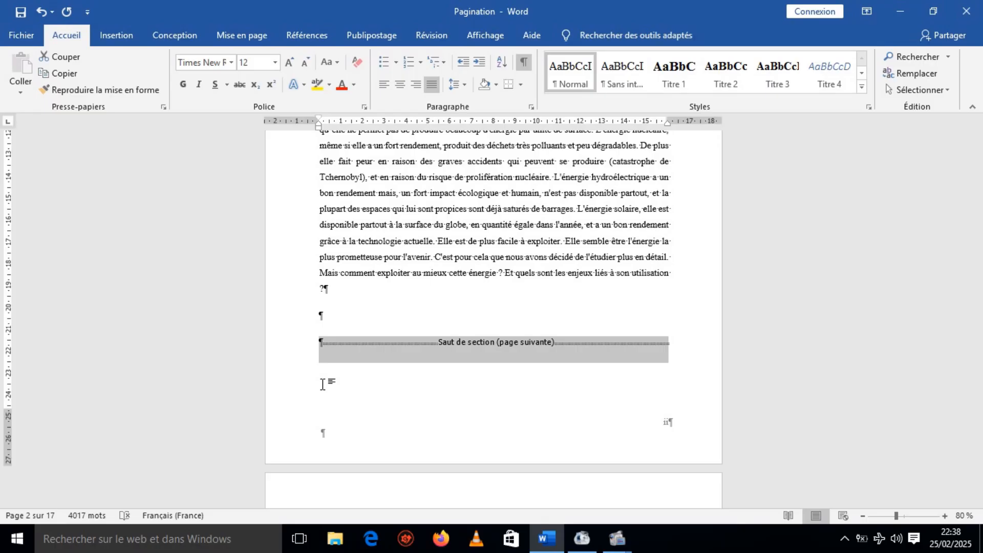
key("Delete")
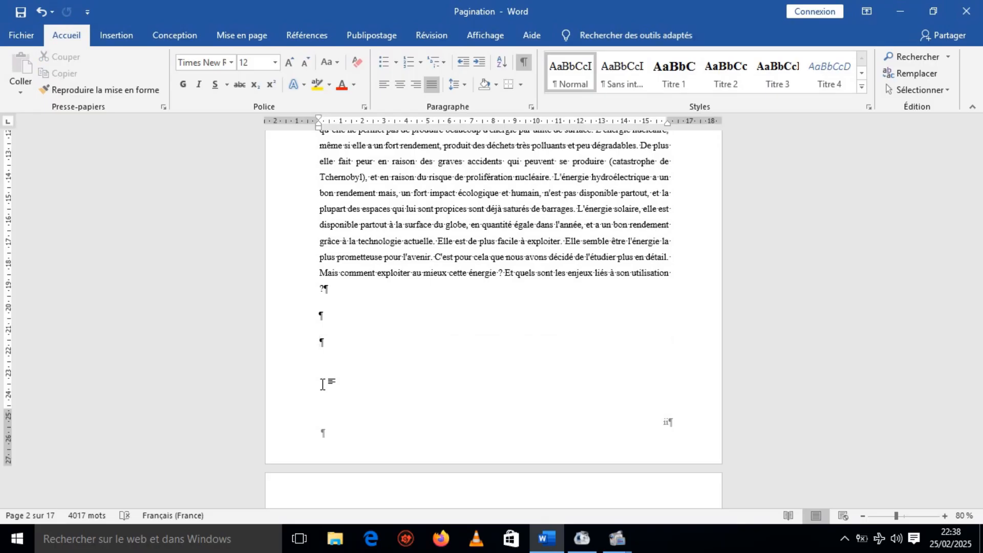
Check the footer page number on the first chapter page and hide the formatting marks.
left_click_drag(976, 502, 978, 506)
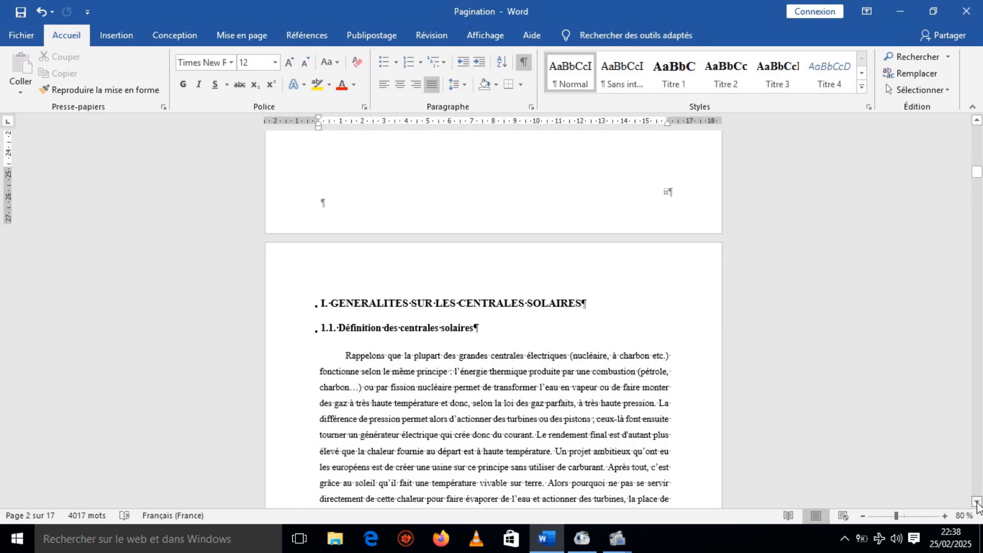
left_click(977, 503)
left_click(977, 503)
left_click_drag(977, 503, 976, 503)
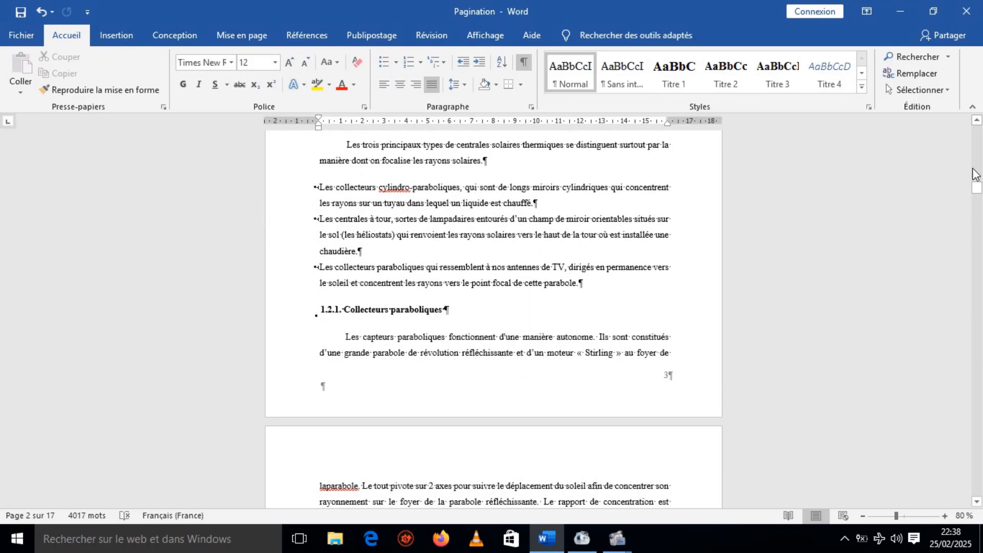
left_click_drag(976, 187, 976, 128)
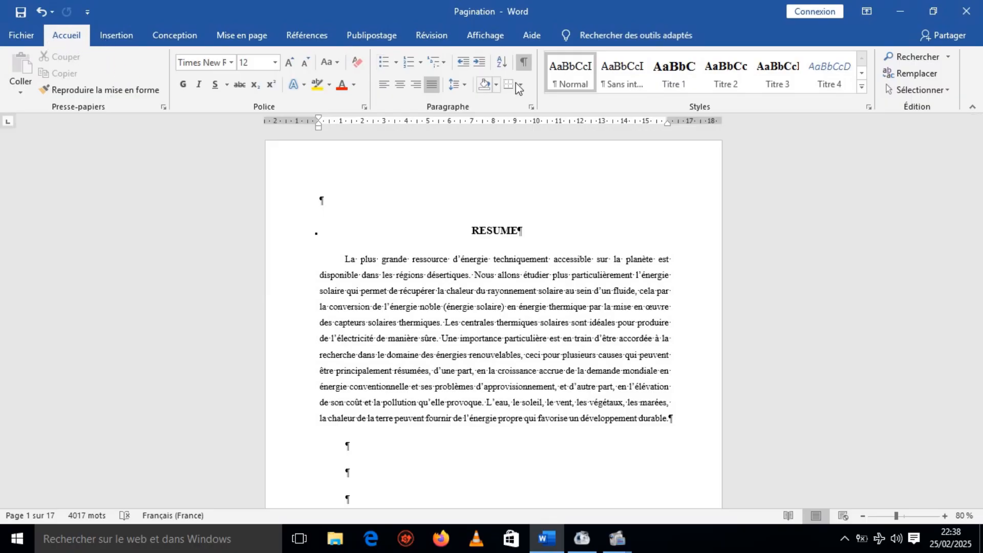
left_click(523, 62)
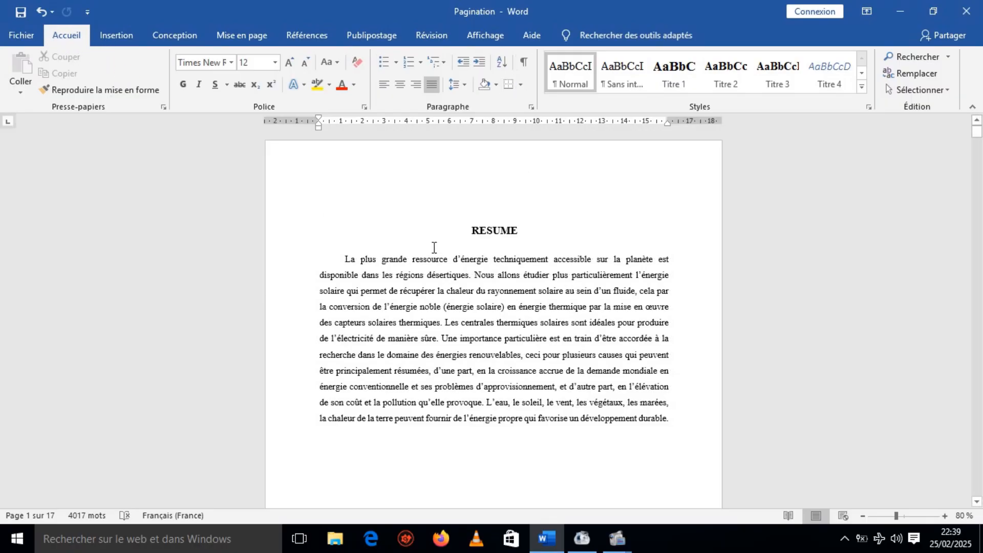
Check the footer page numbers from the RESUME page through the INTRODUCTION to the start of the first chapter.
left_click(380, 226)
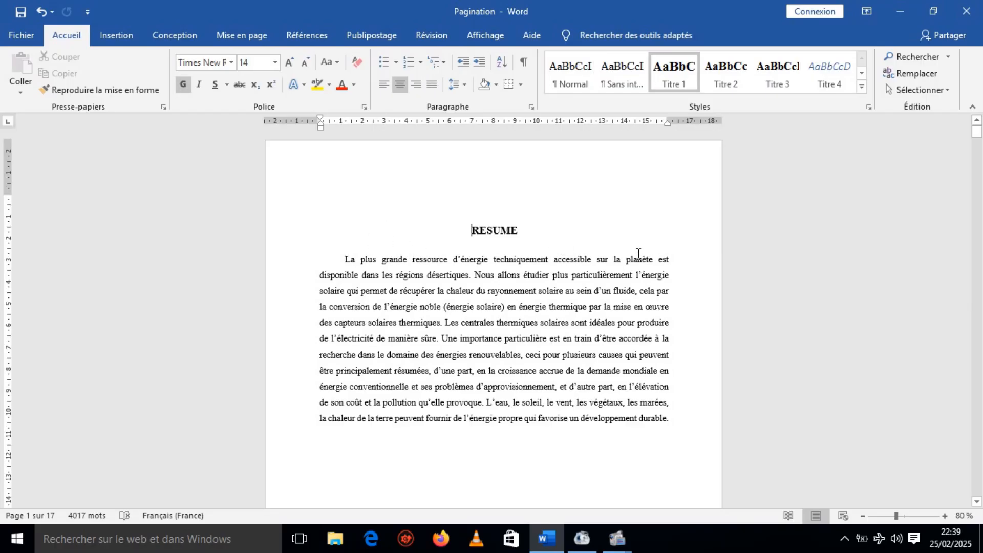
mouse_move(976, 132)
left_mouse_down()
mouse_move(976, 211)
mouse_move(967, 134)
left_mouse_up()
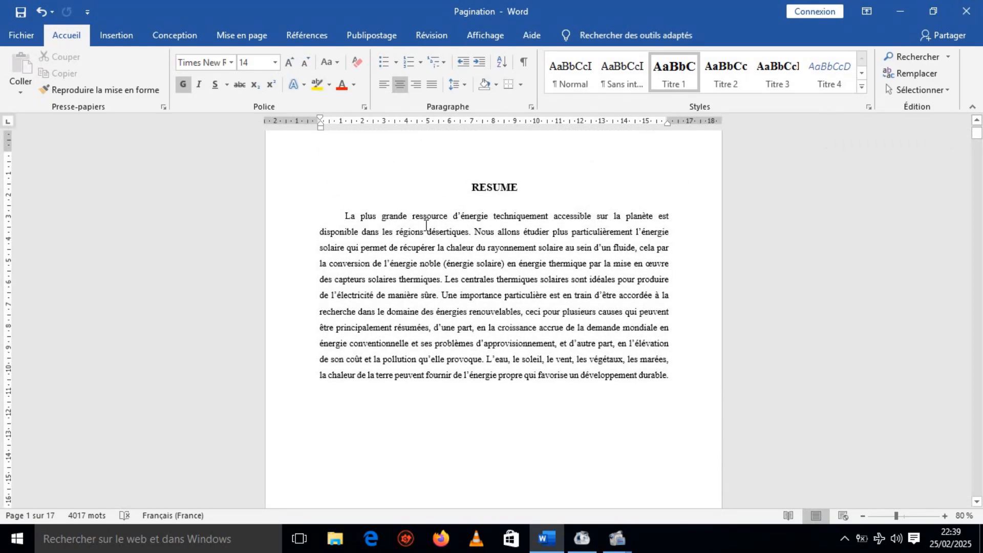
left_click(394, 215)
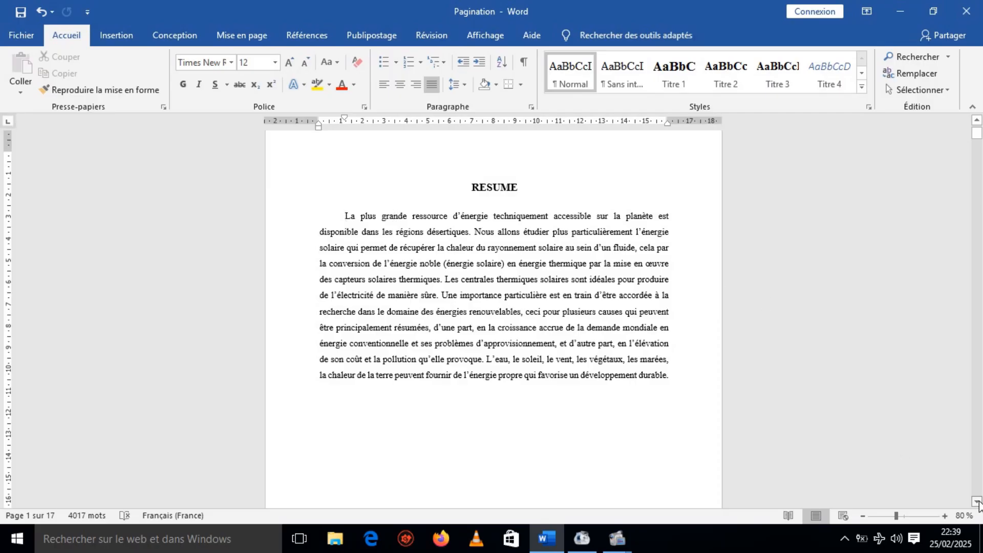
left_click(976, 501)
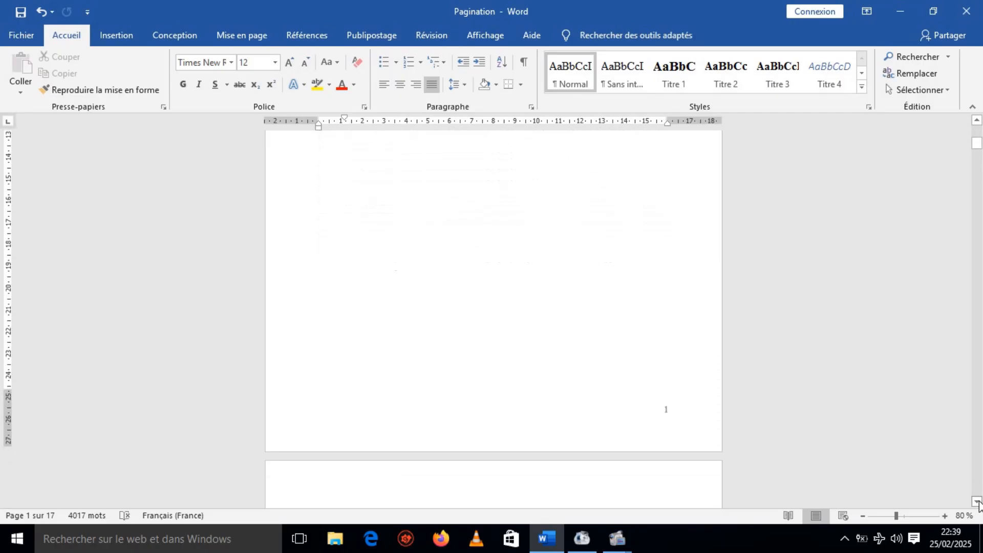
left_click(976, 502)
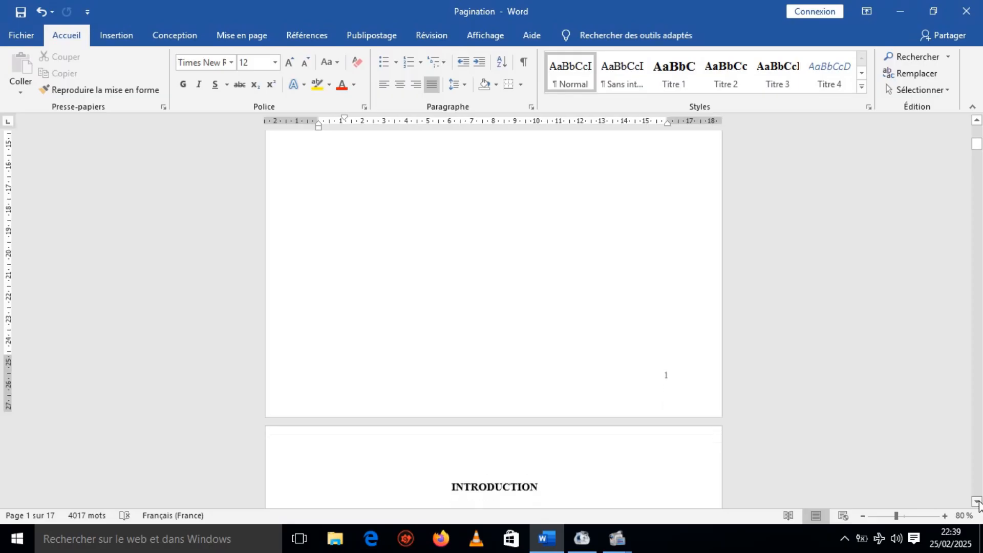
left_click(976, 501)
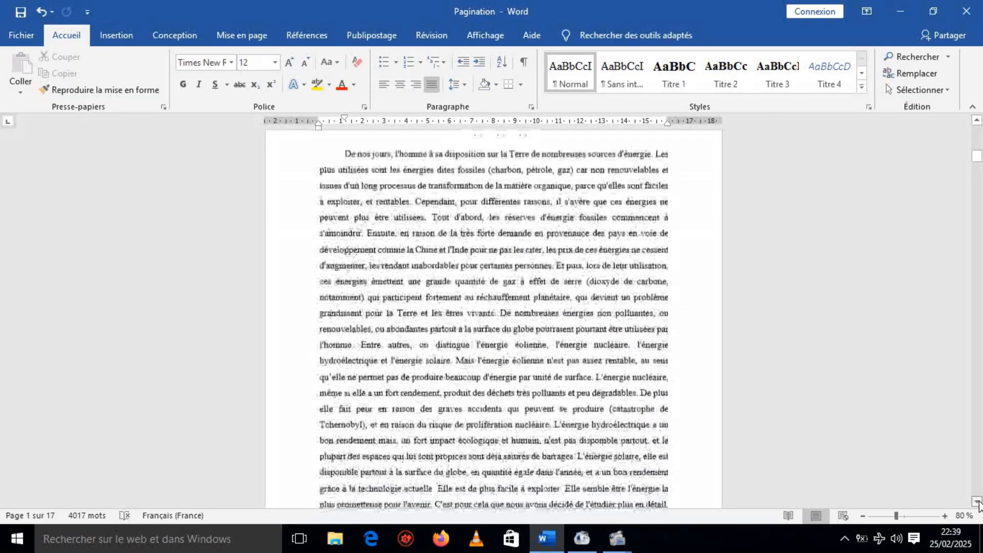
left_click(976, 501)
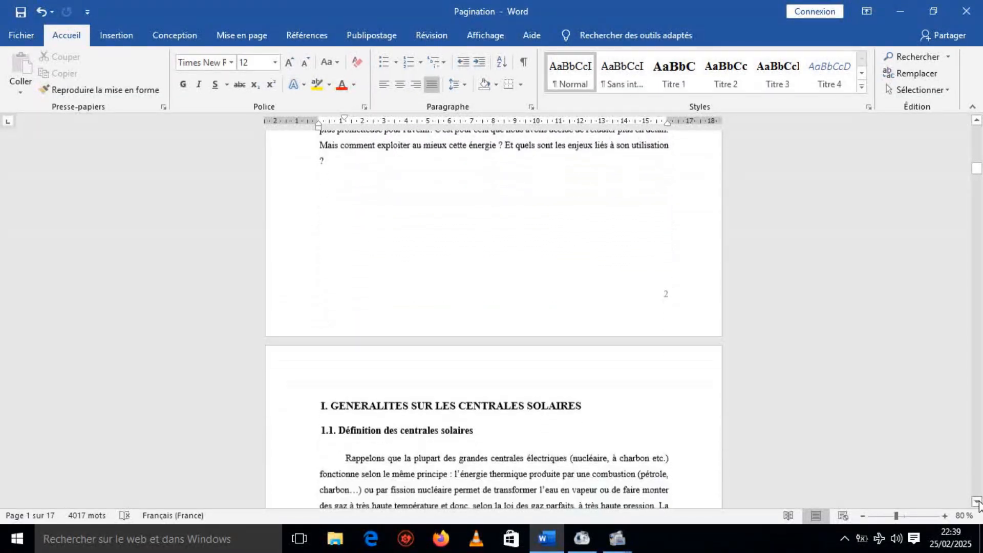
left_click(976, 501)
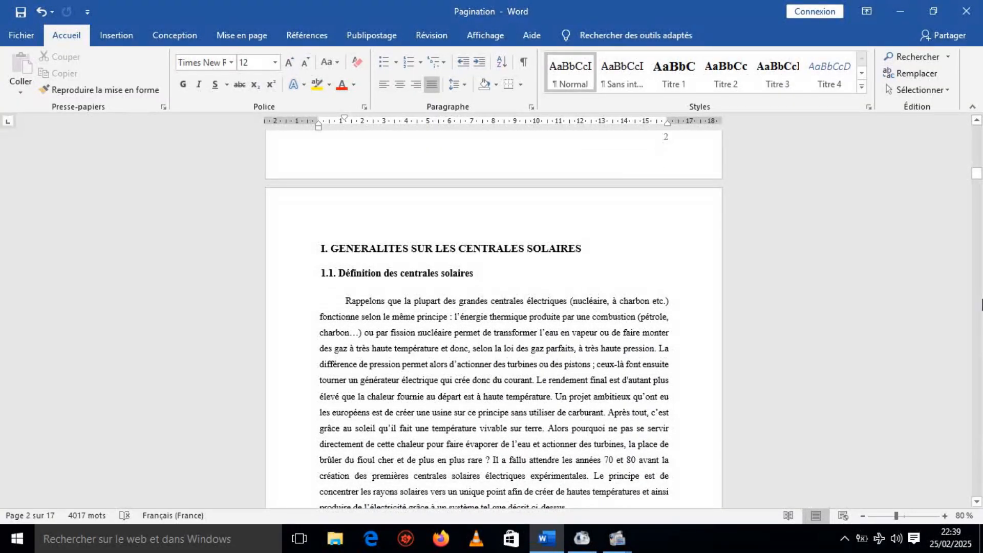
Return to the RESUME page and set its page number format to i, ii, iii, … with numbering starting at i.
left_click_drag(976, 176, 978, 132)
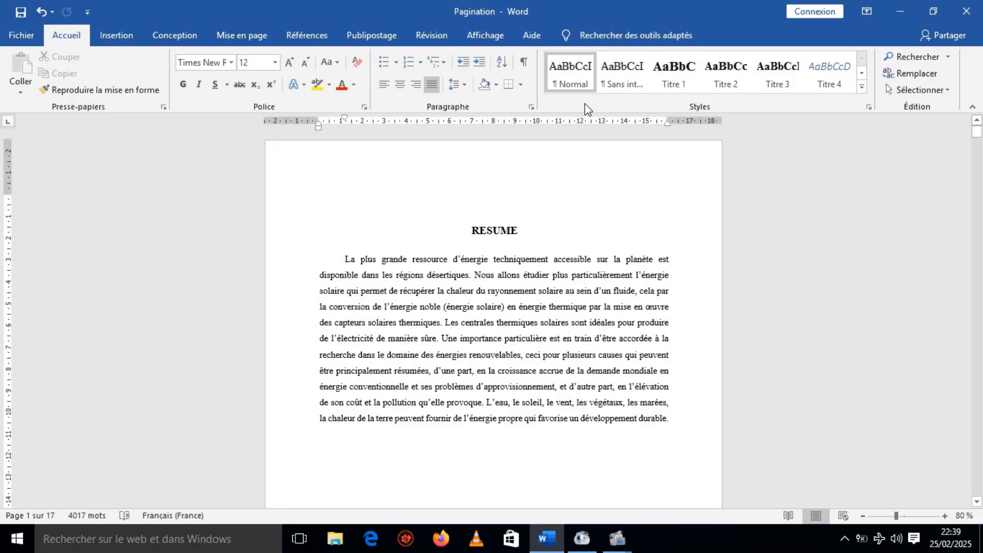
left_click(114, 39)
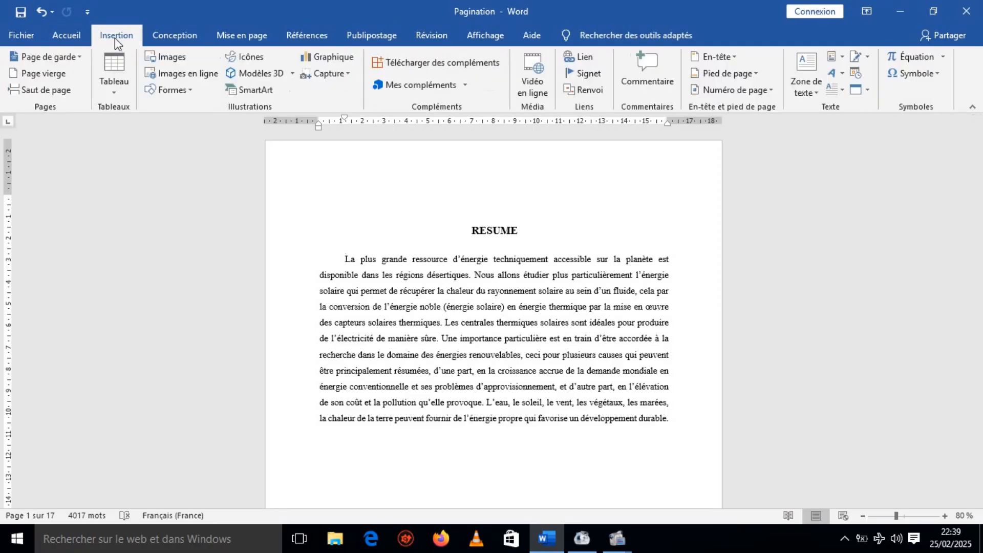
left_click(771, 91)
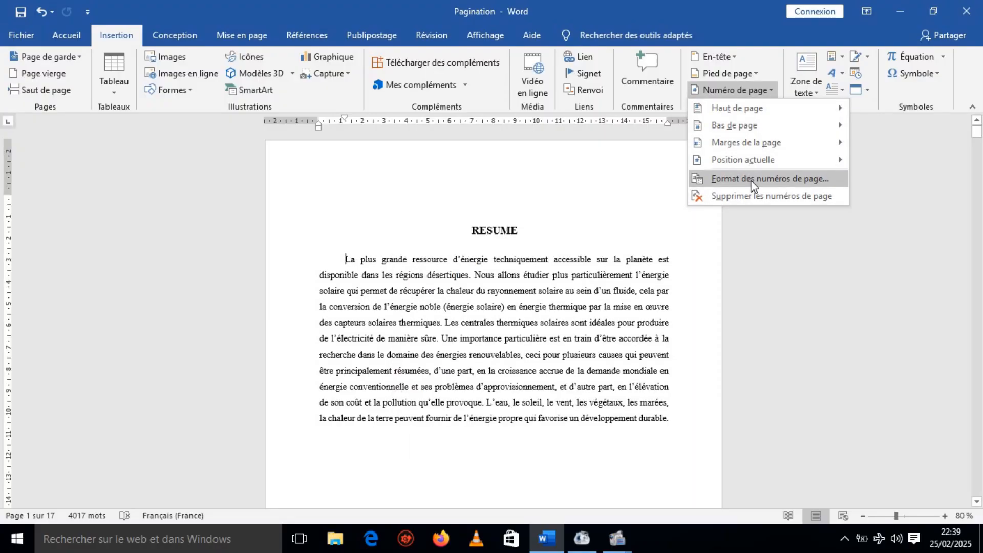
left_click(751, 179)
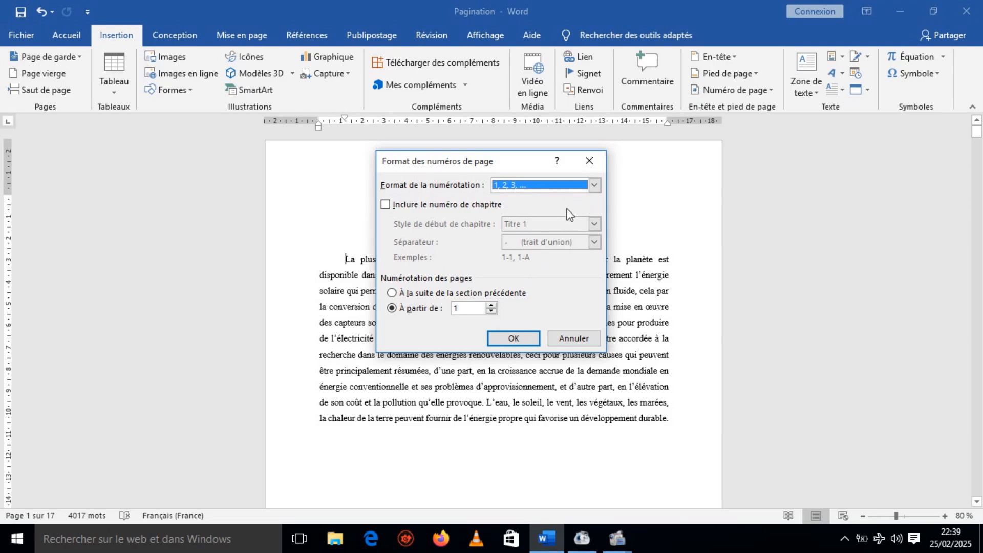
left_click(594, 186)
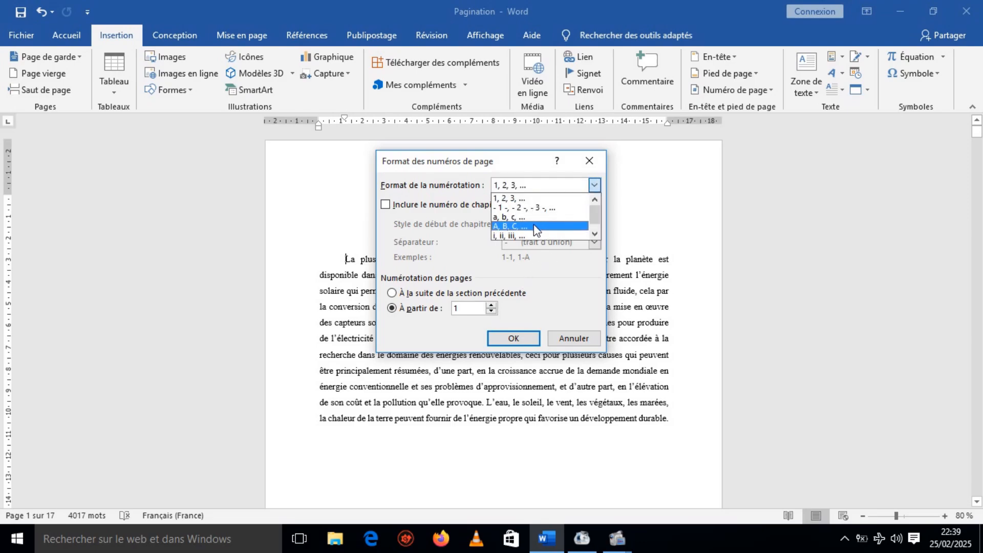
left_click(526, 235)
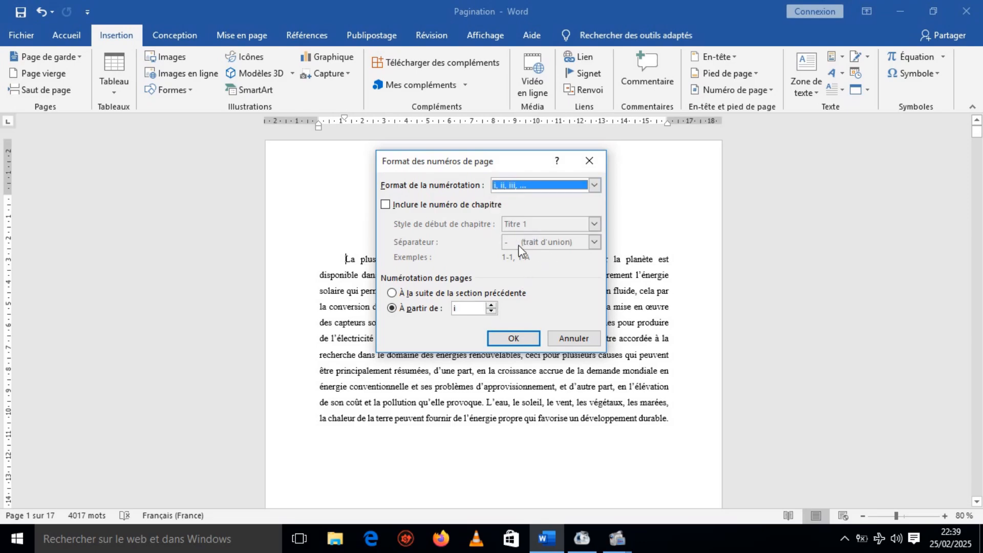
left_click(512, 339)
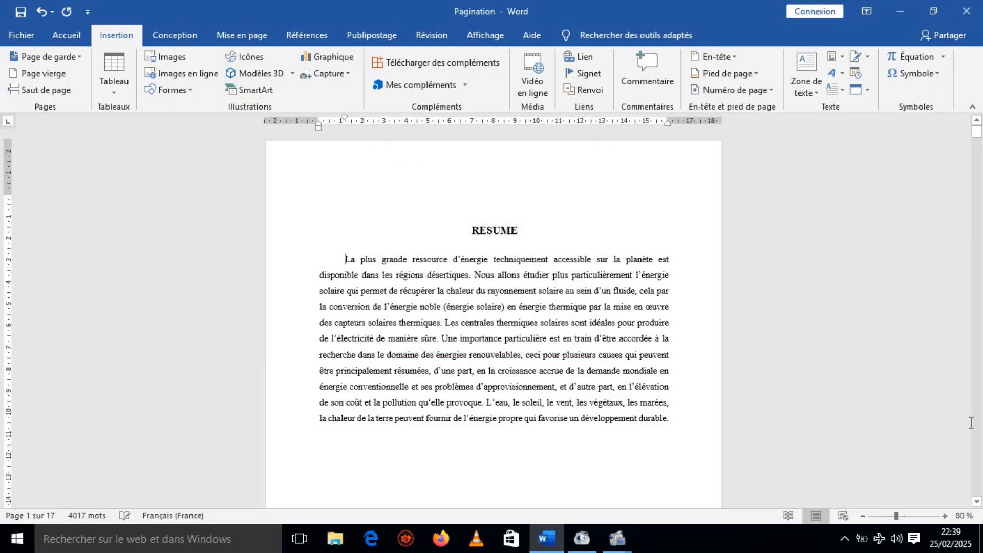
Check the footer page numbers from the RESUME page through the INTRODUCTION to the end of the chapter's page with Figure 1.
scroll(977, 502, "down", 3)
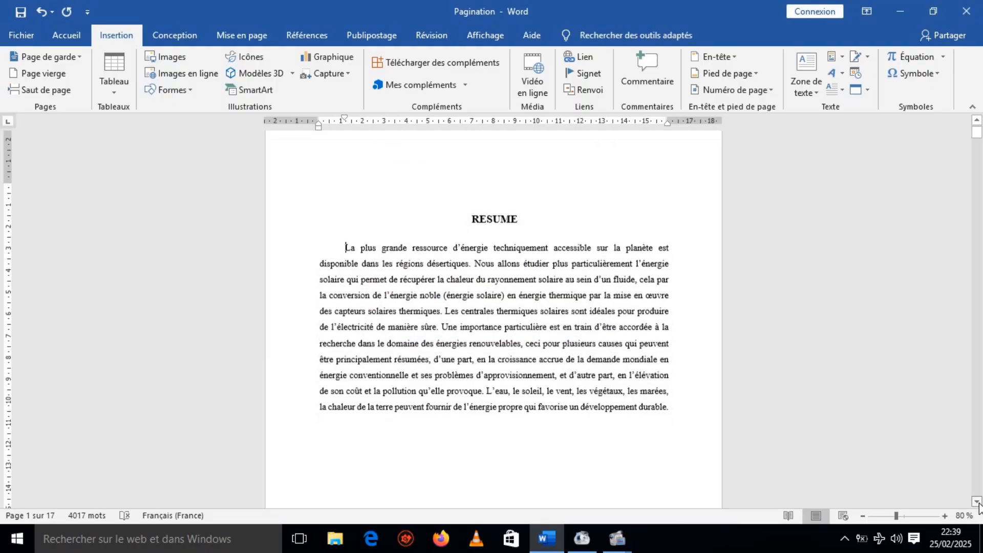
scroll(978, 504, "down", 10)
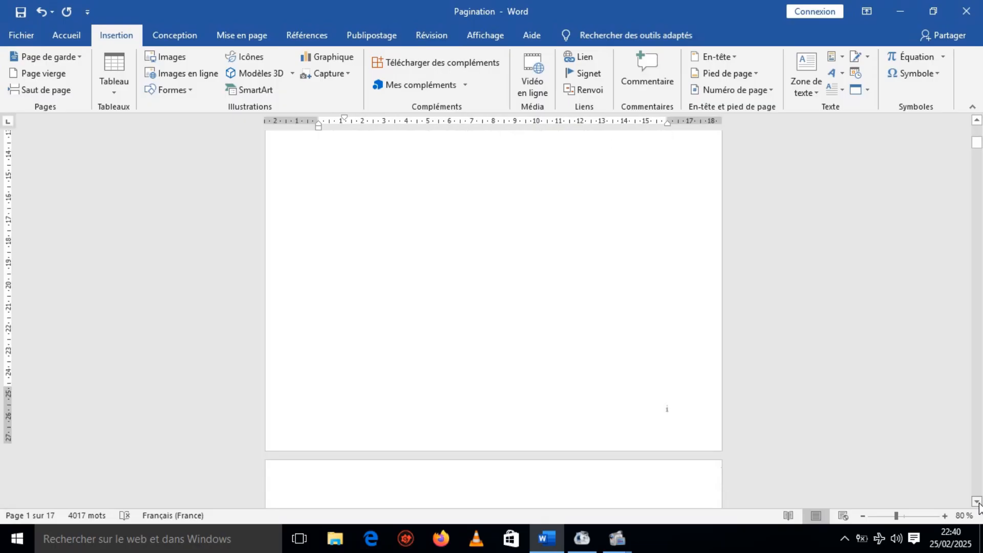
scroll(978, 506, "down", 7)
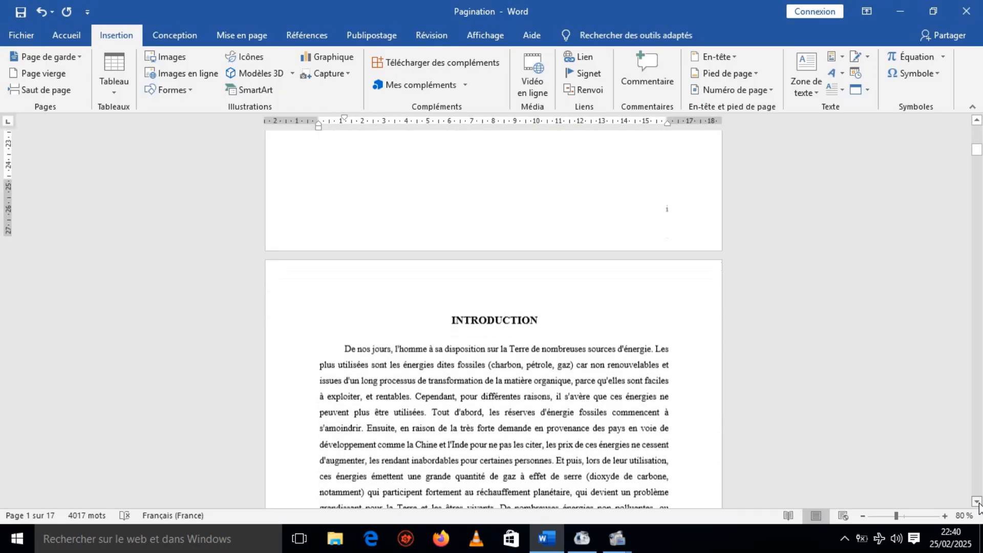
scroll(977, 506, "down", 3)
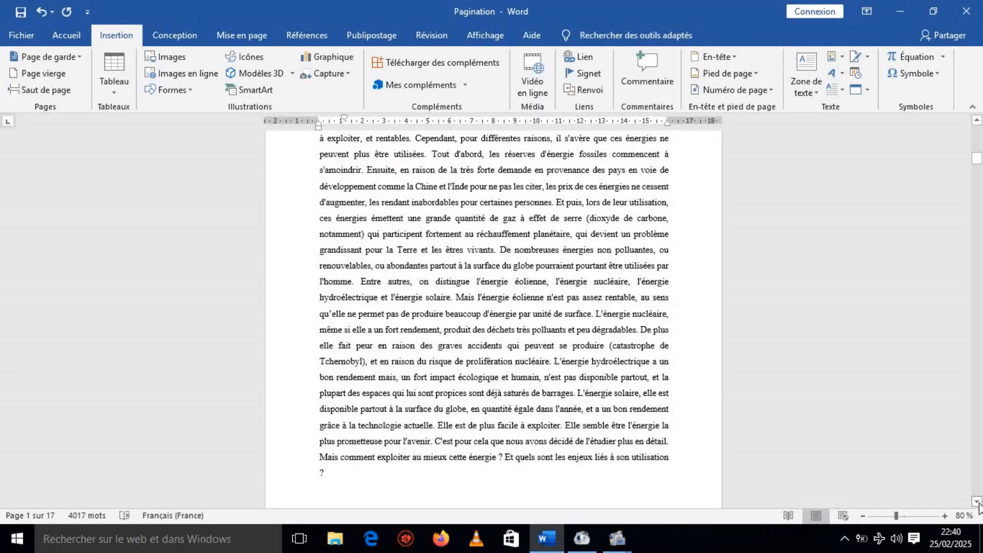
scroll(977, 506, "down", 8)
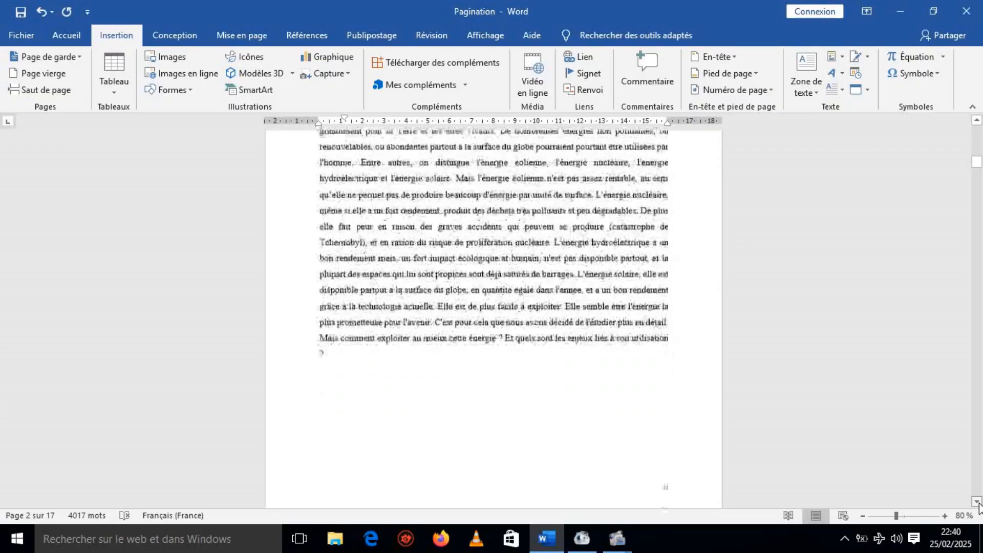
scroll(977, 505, "down", 10)
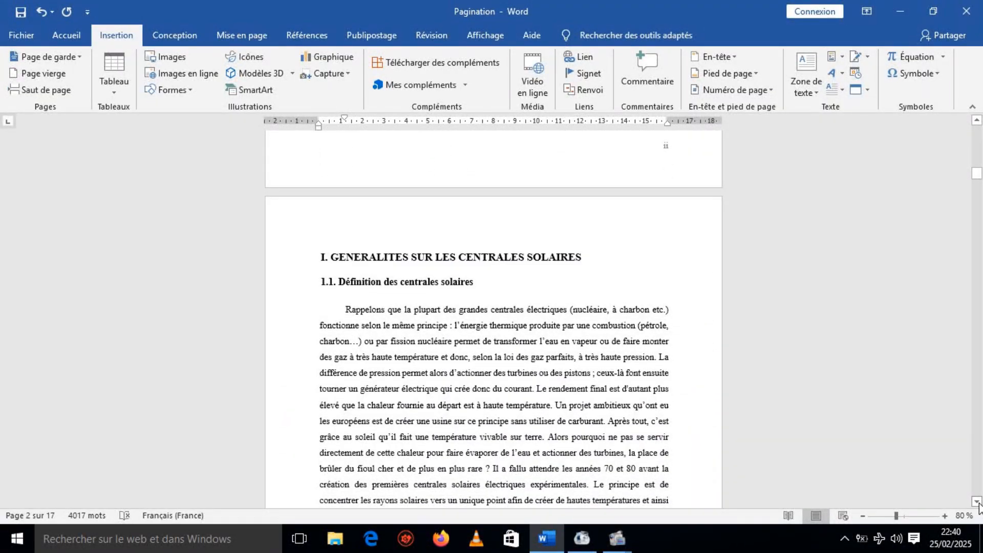
scroll(978, 506, "down", 8)
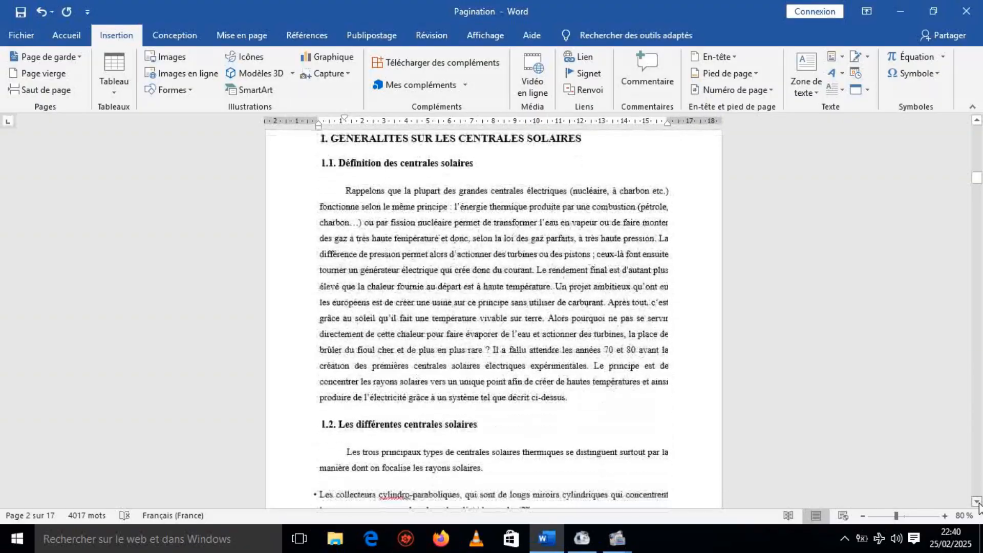
scroll(978, 505, "down", 15)
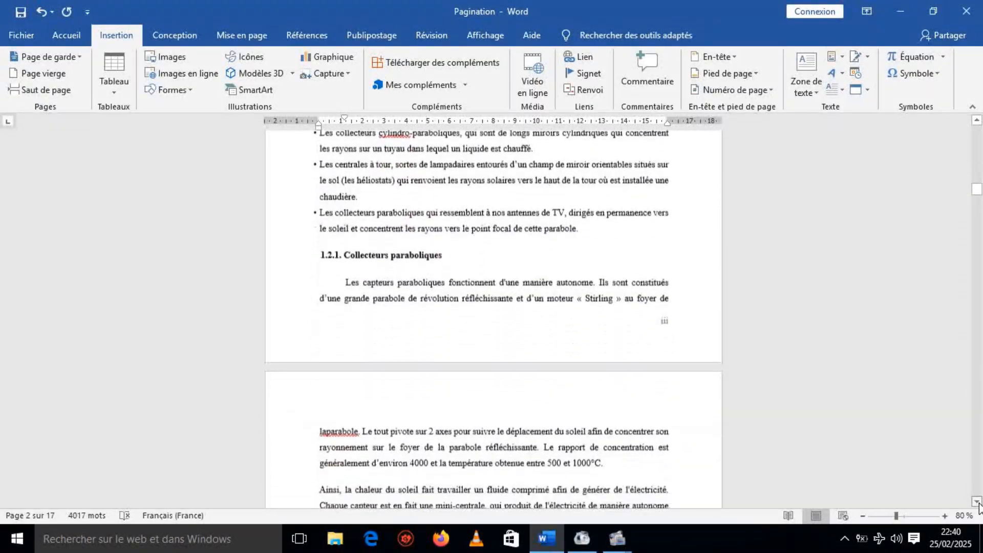
scroll(977, 506, "down", 6)
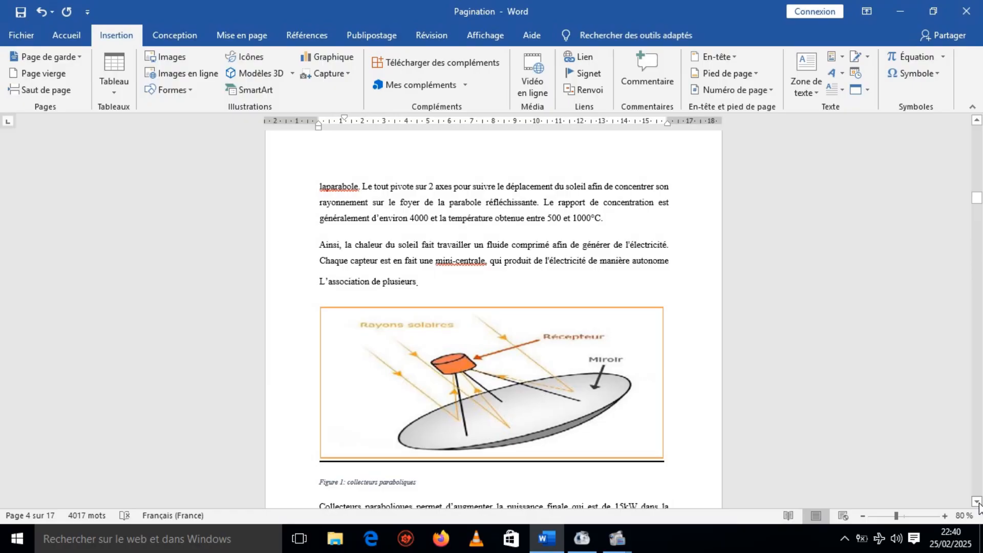
scroll(977, 505, "down", 8)
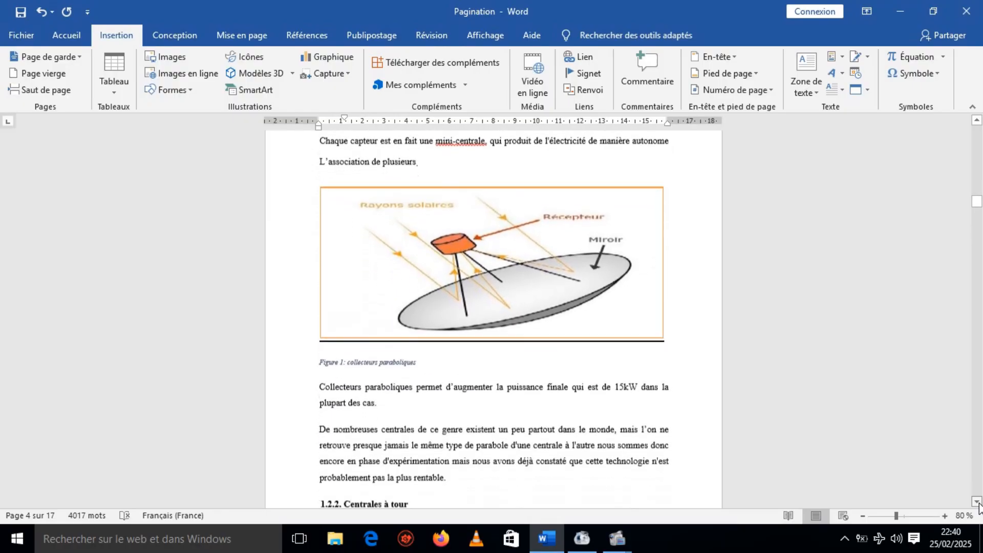
scroll(977, 505, "down", 4)
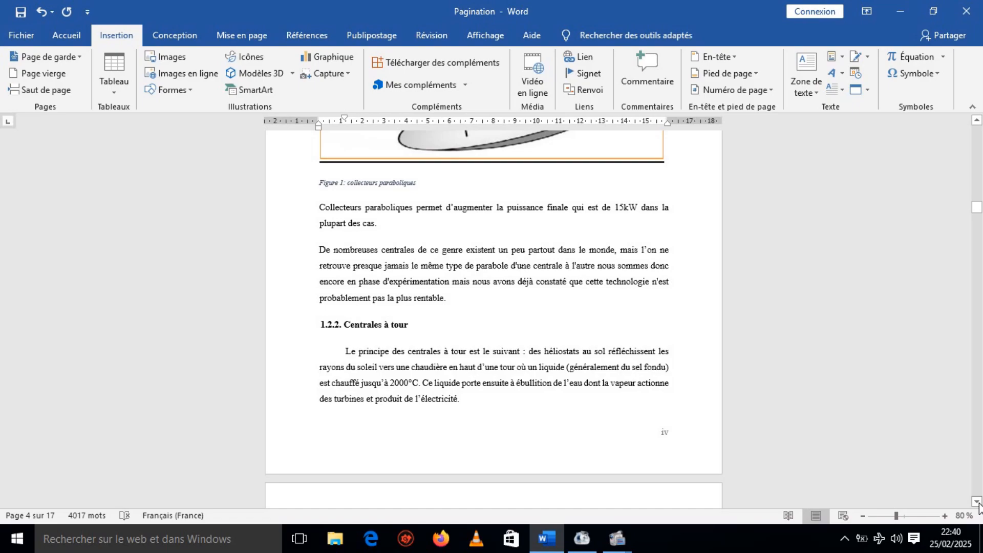